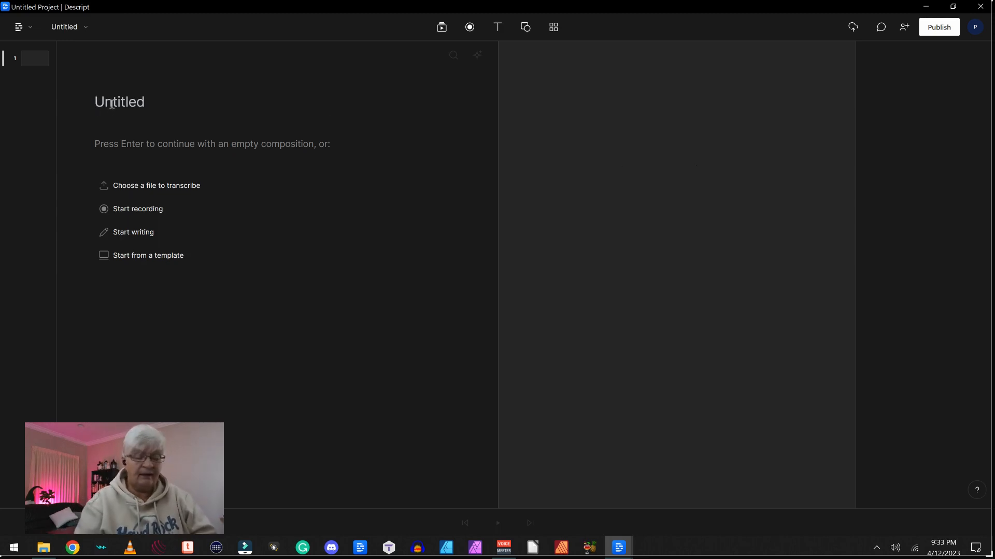
# Title the empty composition "First upload demo".
pyautogui.write('F')
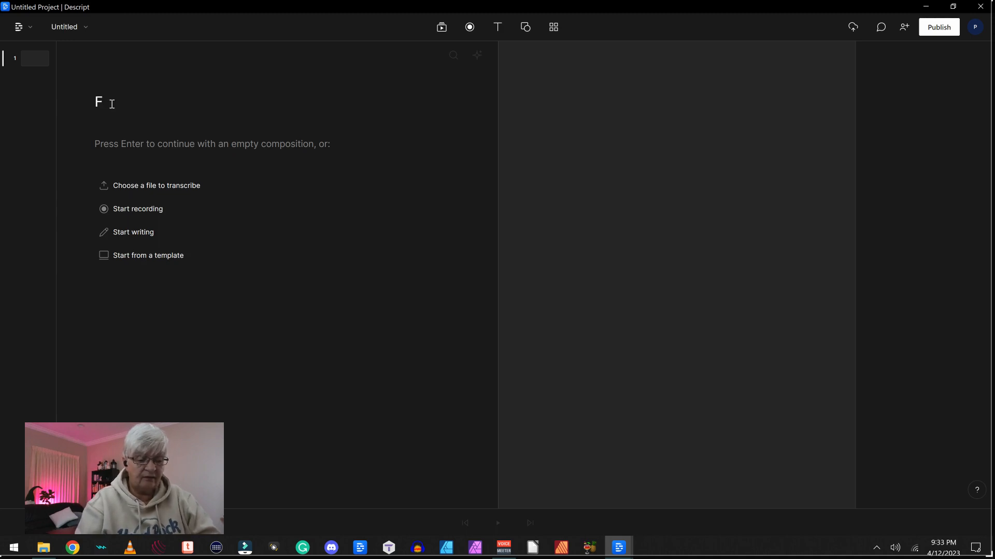
pyautogui.write('irst upload ')
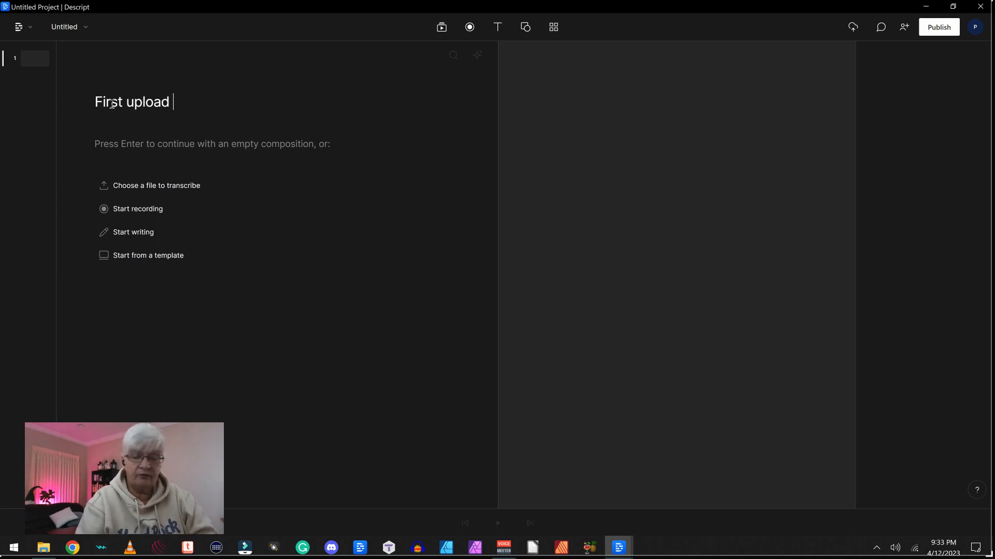
pyautogui.write('demo')
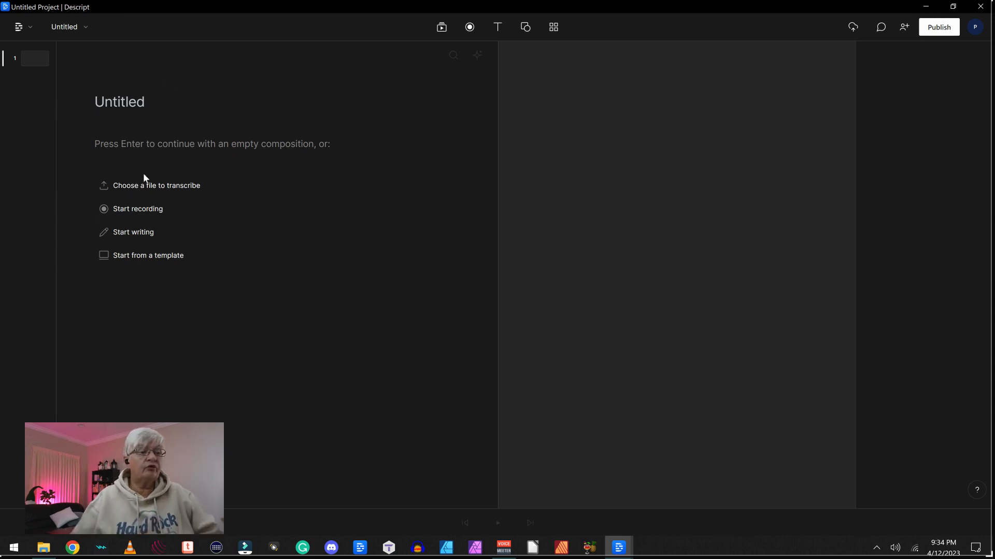
# Import the video "Vide o to edit in ep 1" from the "upload and edit first video" folder for transcription.
pyautogui.click(163, 190)
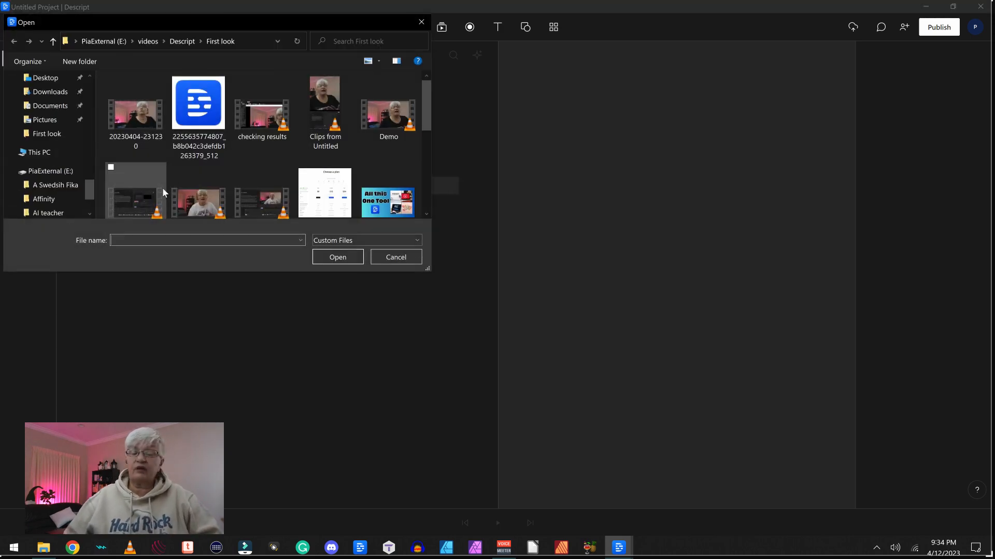
pyautogui.click(183, 41)
pyautogui.doubleClick(155, 121)
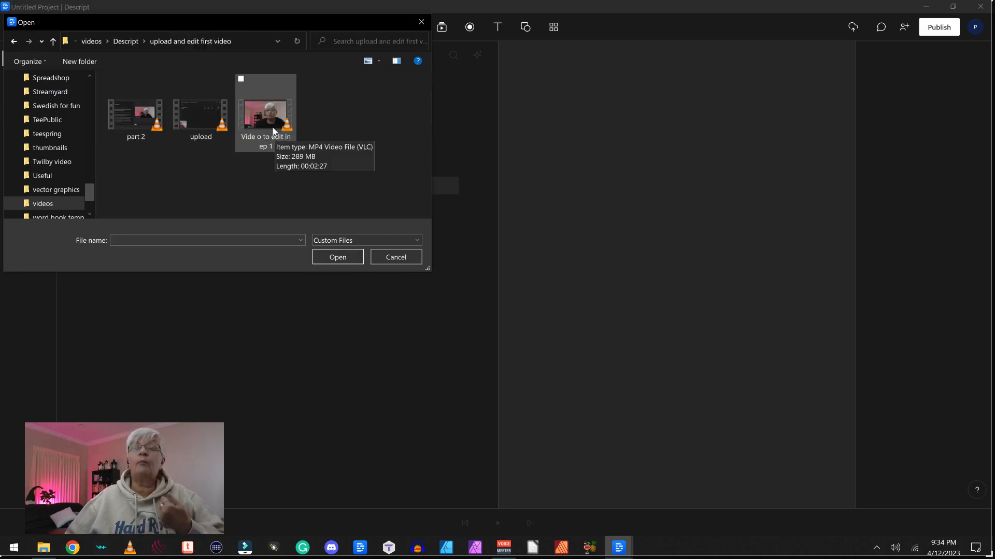
pyautogui.doubleClick(273, 130)
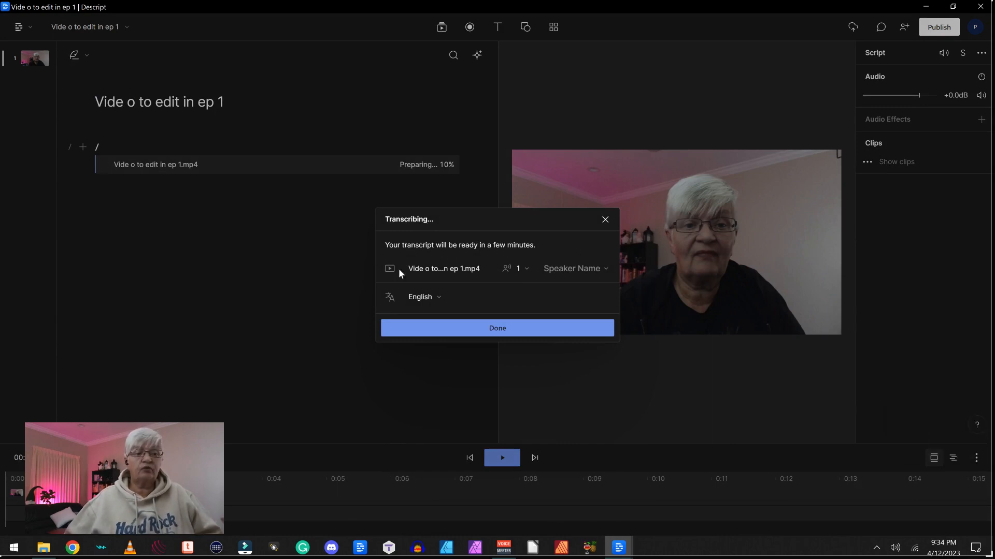
# Enter the speaker's name for the imported video and finish the transcription settings with one speaker and English.
pyautogui.click(566, 272)
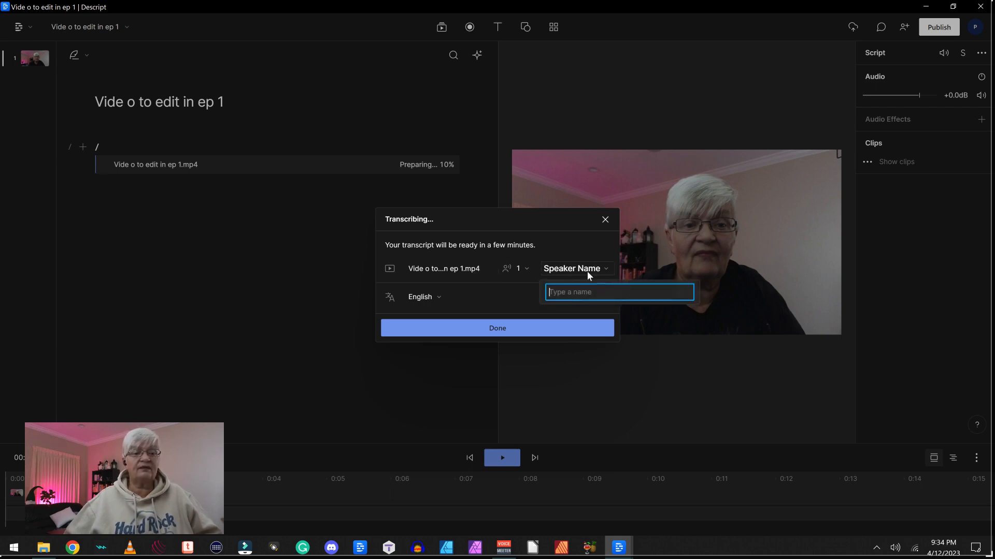
pyautogui.write('PixelPia')
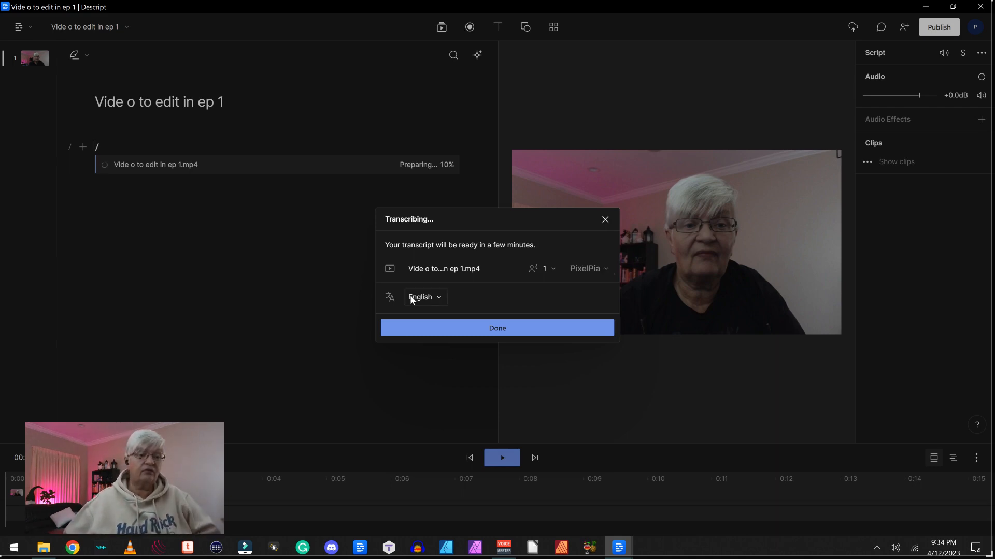
pyautogui.click(498, 329)
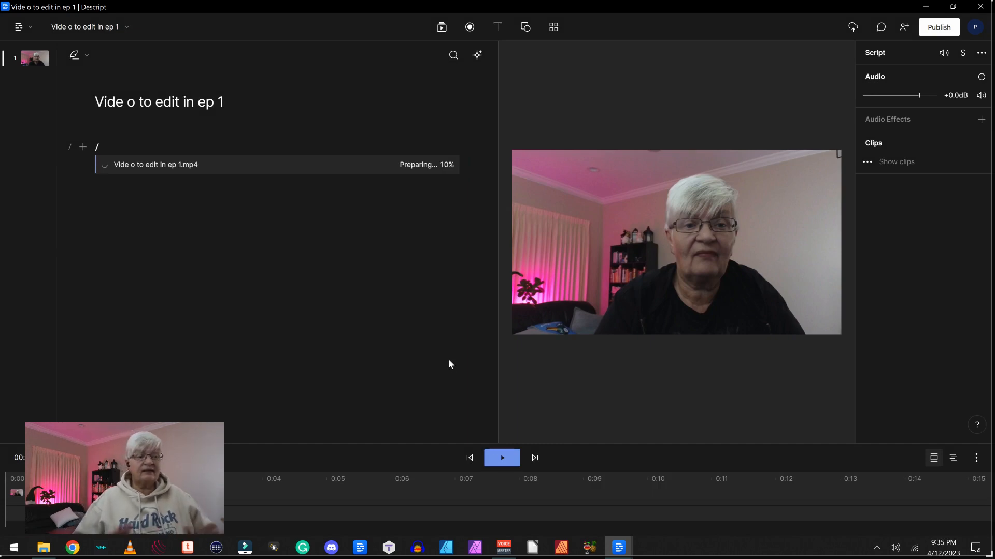
# Look over the main menu and the media library's project files, stock videos, GIFs, images and audio.
pyautogui.click(20, 27)
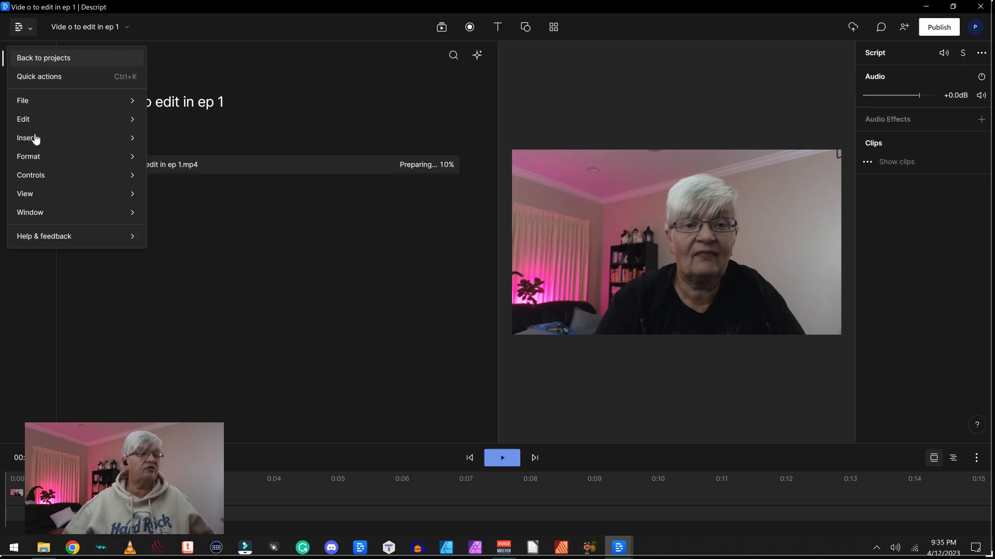
pyautogui.click(443, 28)
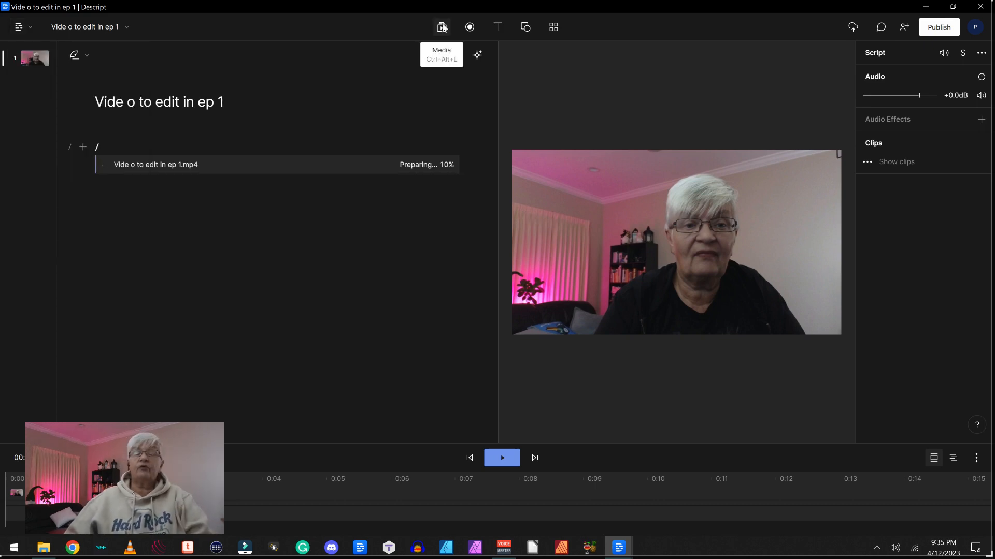
pyautogui.click(442, 27)
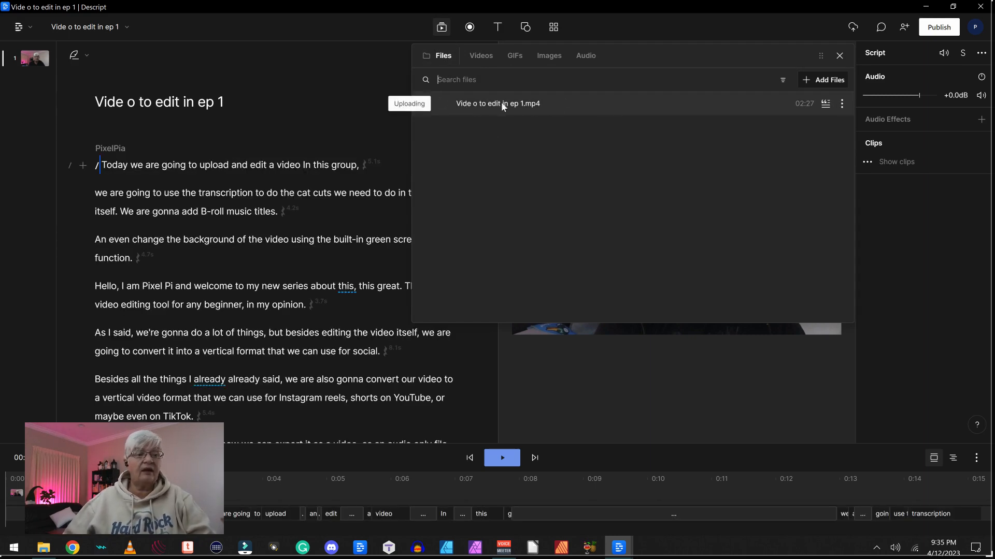
pyautogui.click(481, 56)
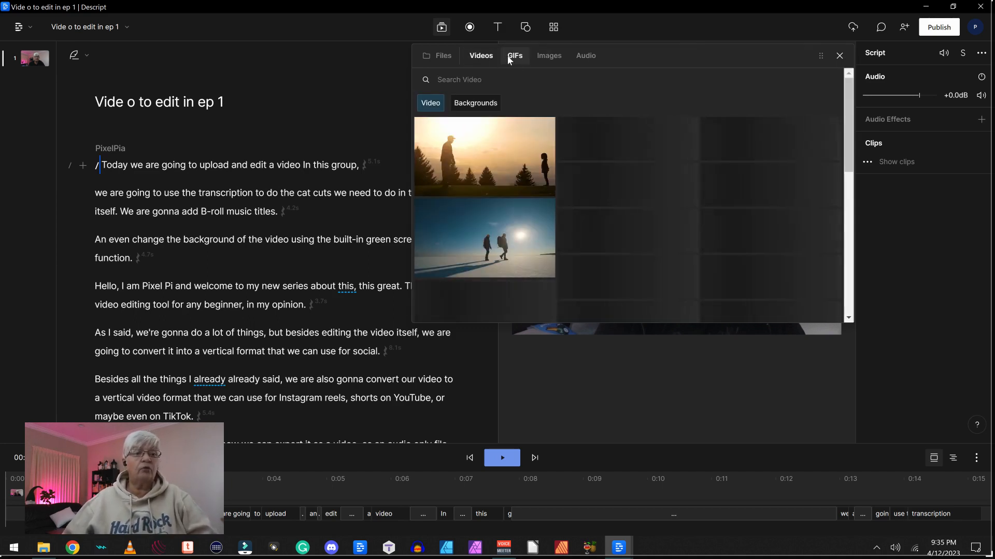
pyautogui.click(508, 57)
pyautogui.click(549, 55)
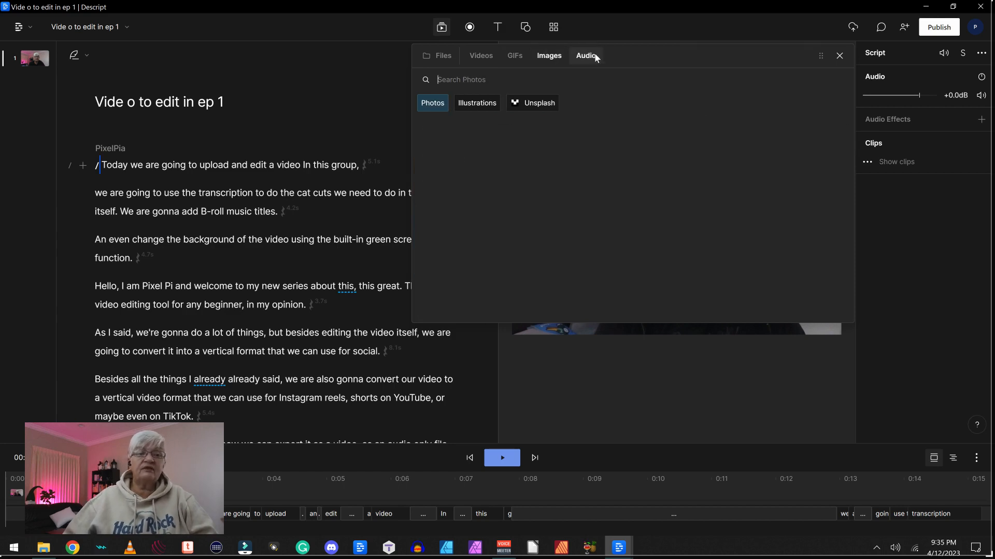
pyautogui.click(596, 56)
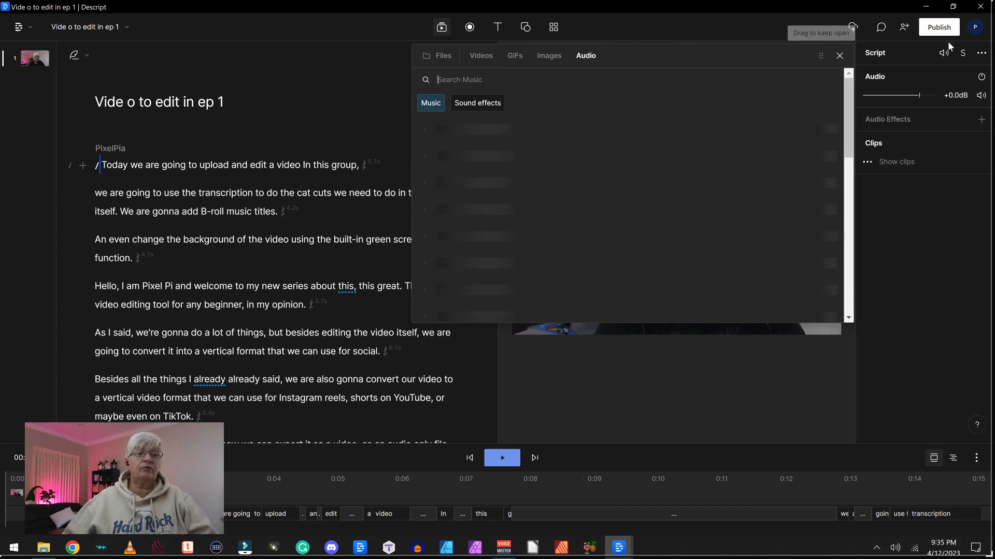
pyautogui.click(839, 55)
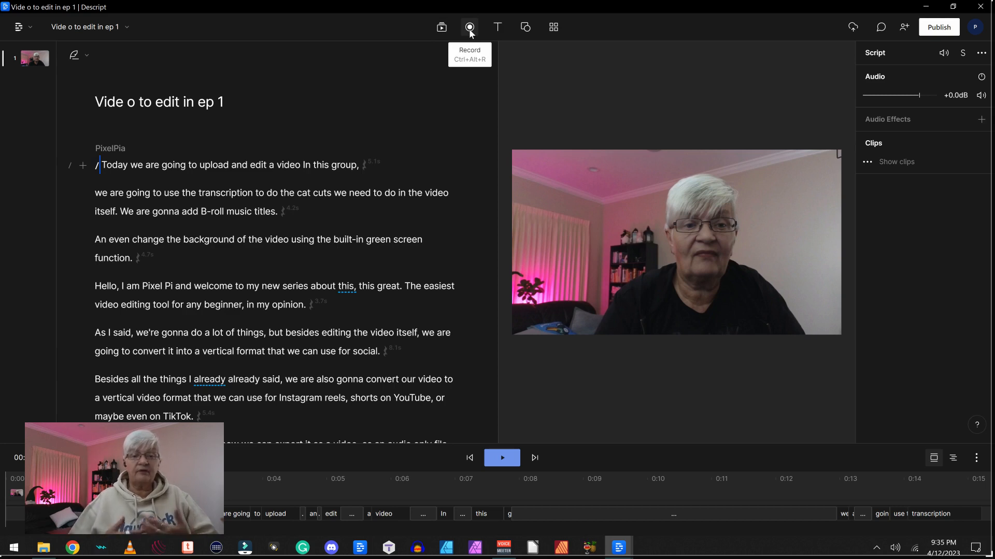
# Examine the available text styles, shapes, templates and account options without adding anything.
pyautogui.click(498, 26)
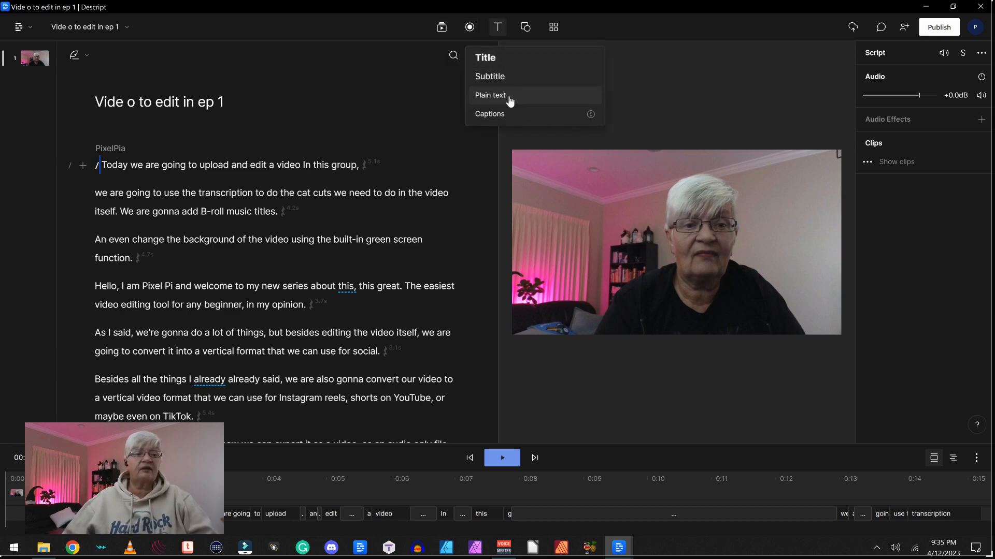
pyautogui.click(525, 28)
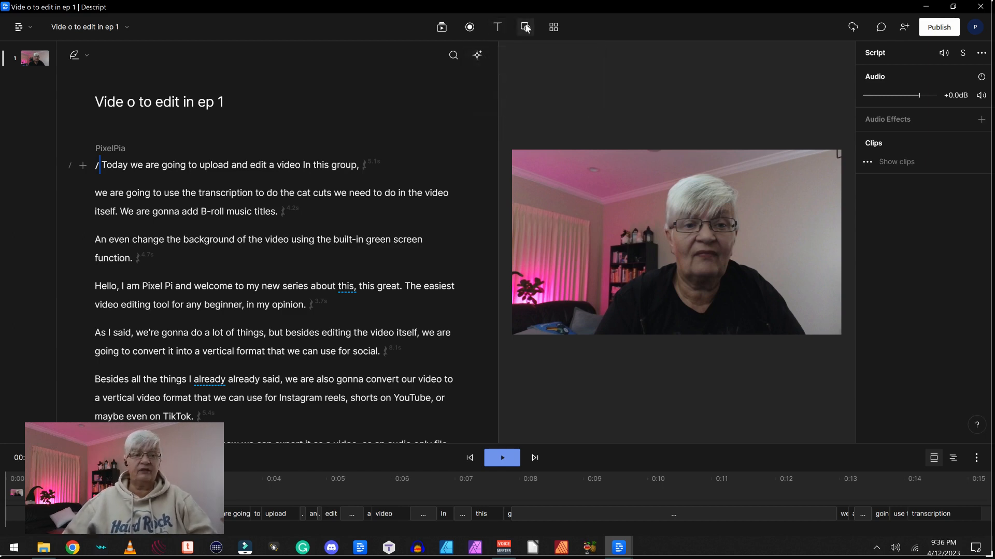
pyautogui.click(526, 27)
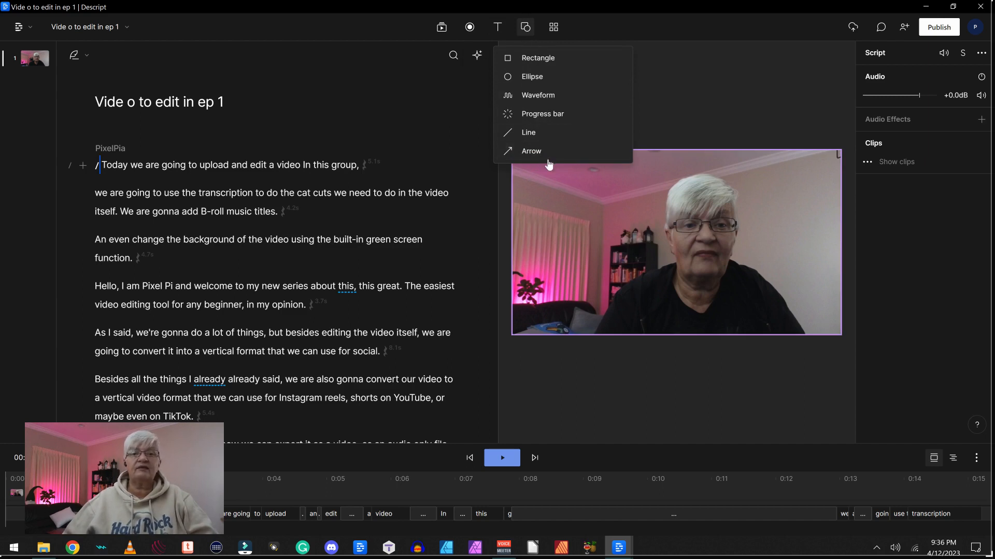
pyautogui.click(552, 28)
pyautogui.click(550, 27)
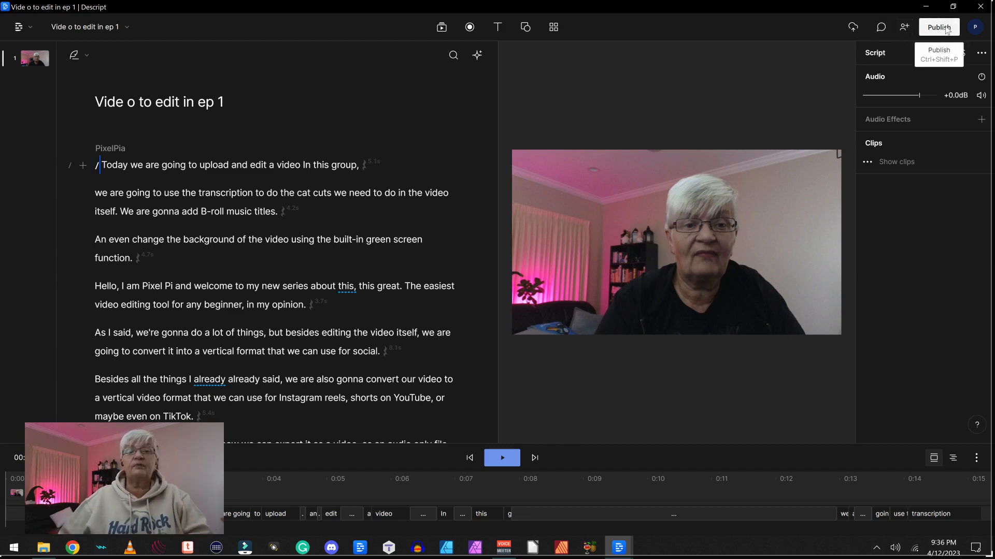
pyautogui.click(979, 30)
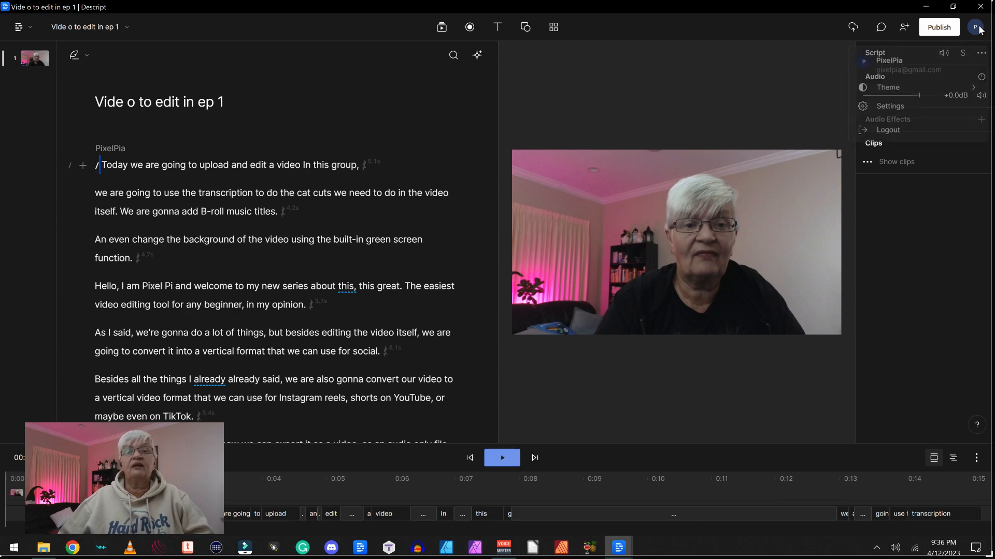
pyautogui.click(855, 49)
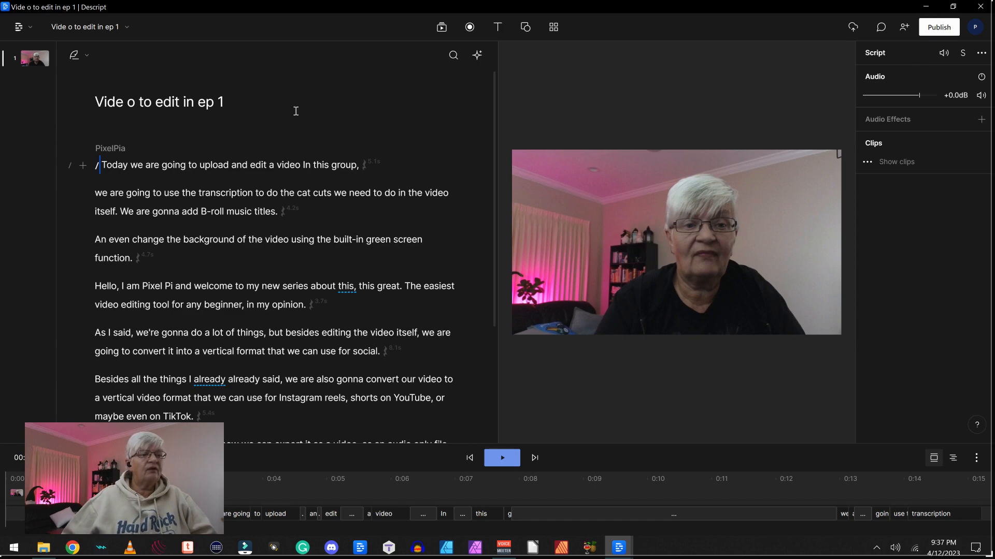
# Read through the generated transcript from beginning to end.
pyautogui.scroll(-3, 374, 186)
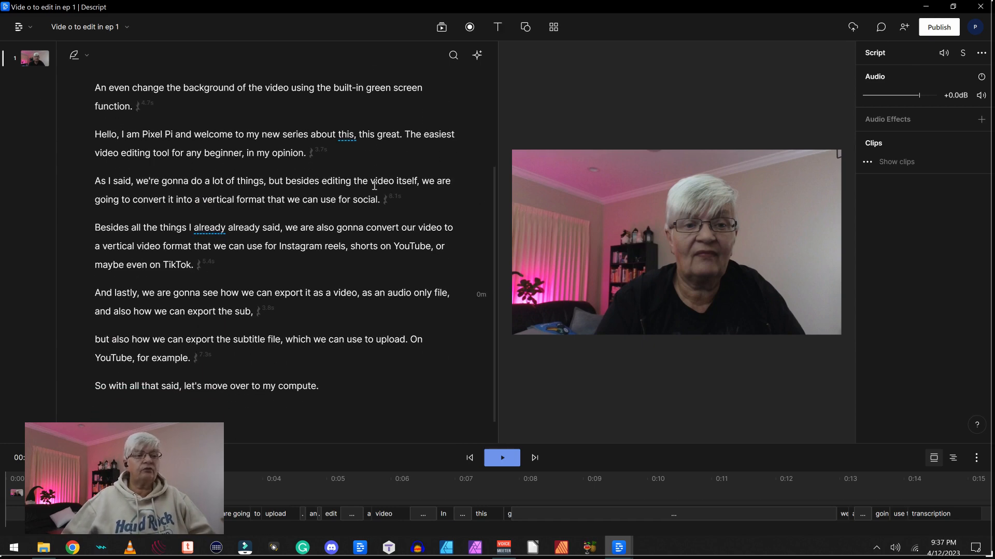
pyautogui.scroll(3, 374, 186)
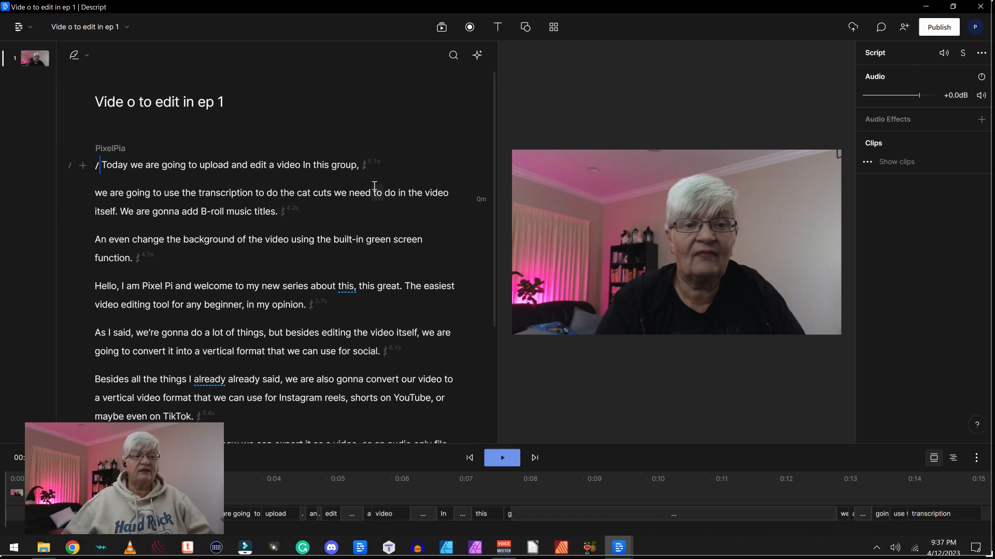
pyautogui.scroll(-3, 374, 185)
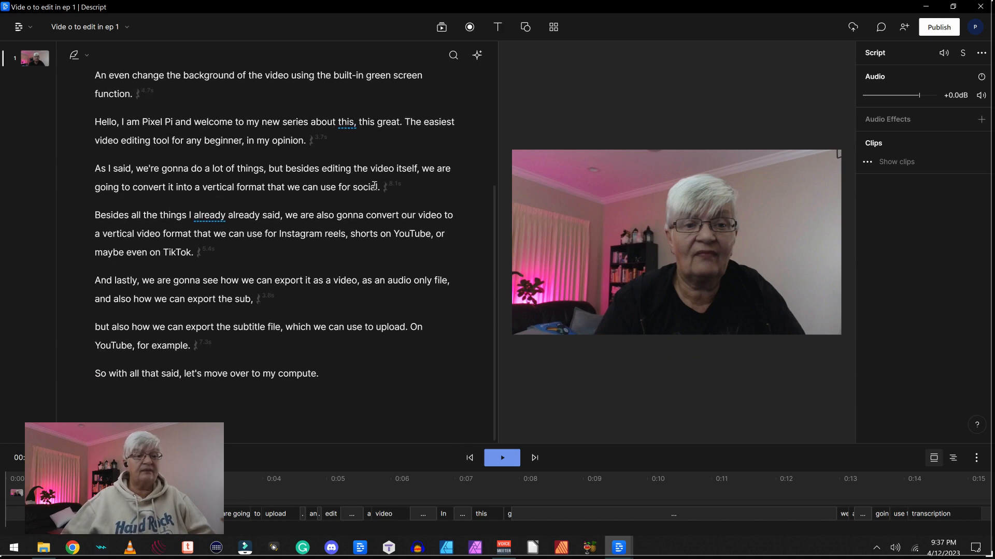
pyautogui.scroll(3, 374, 186)
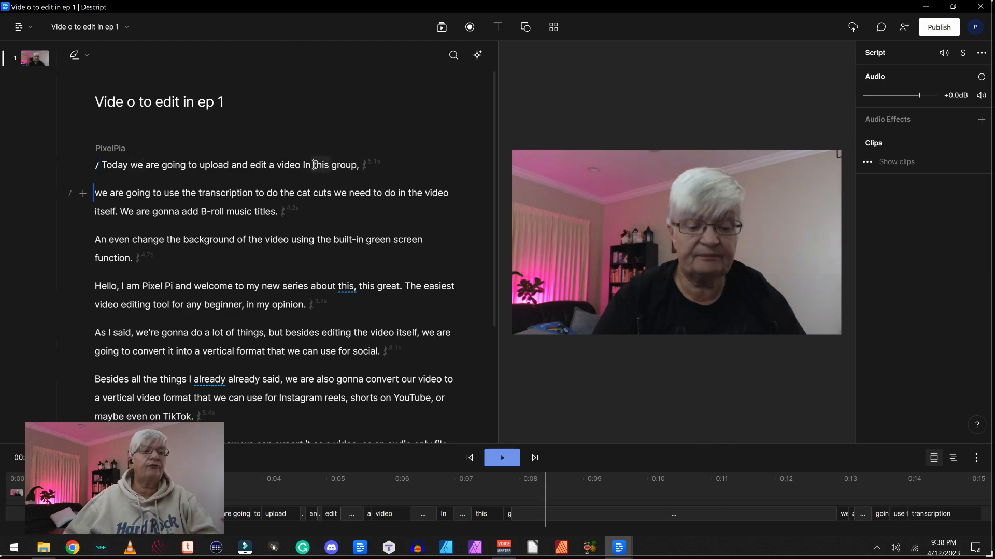
# Select the words "this group" in the first transcript paragraph and enlarge the timeline to show the selected section's full waveform.
pyautogui.moveTo(312, 165); pyautogui.dragTo(356, 176)
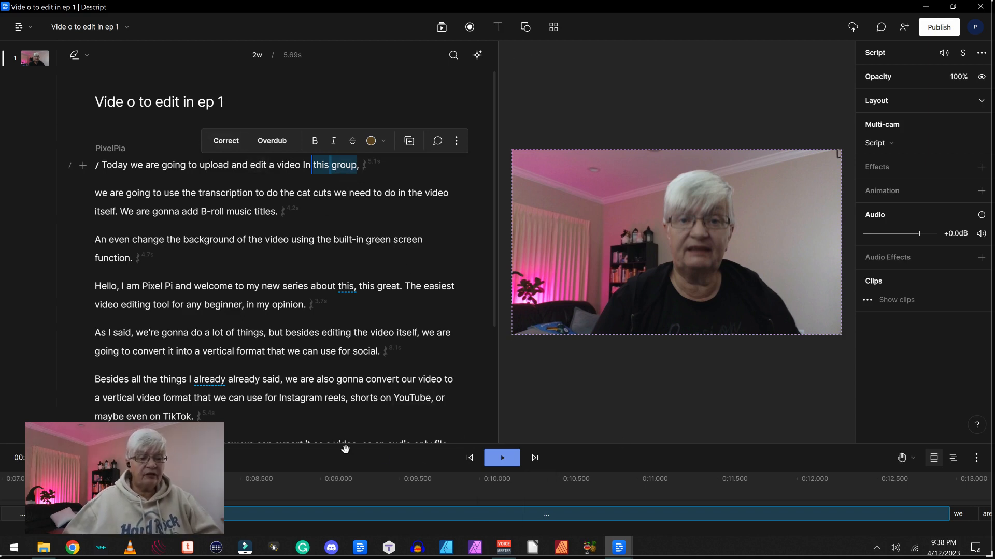
pyautogui.moveTo(471, 442); pyautogui.dragTo(473, 322)
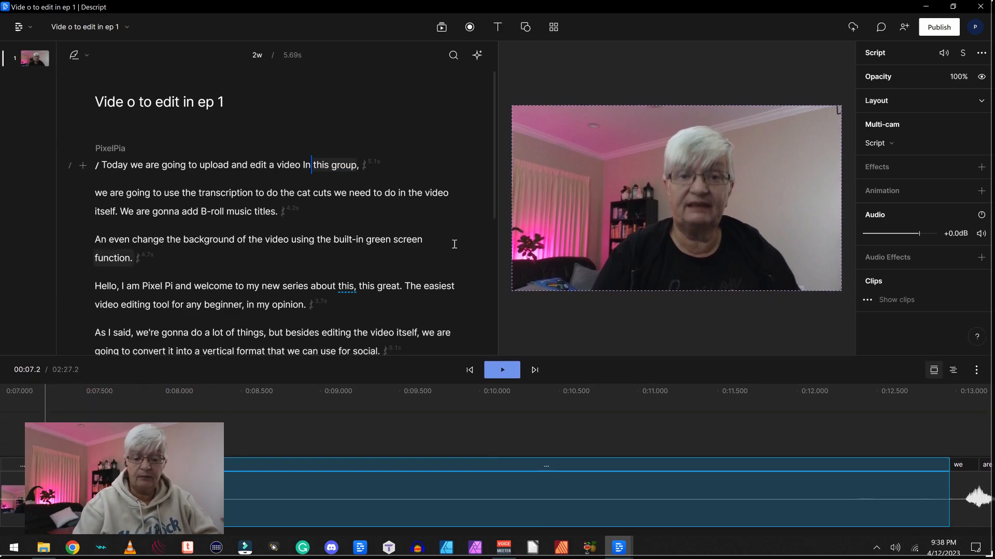
pyautogui.hotkey('ctrl', '-')
pyautogui.hotkey('ctrl', '-')
pyautogui.hotkey('ctrl', '-')
pyautogui.hotkey('ctrl', '-')
pyautogui.hotkey('ctrl', '-')
pyautogui.hotkey('ctrl', '-')
pyautogui.hotkey('ctrl', '-')
pyautogui.hotkey('ctrl', '-')
pyautogui.hotkey('ctrl', '-')
pyautogui.hotkey('ctrl', '-')
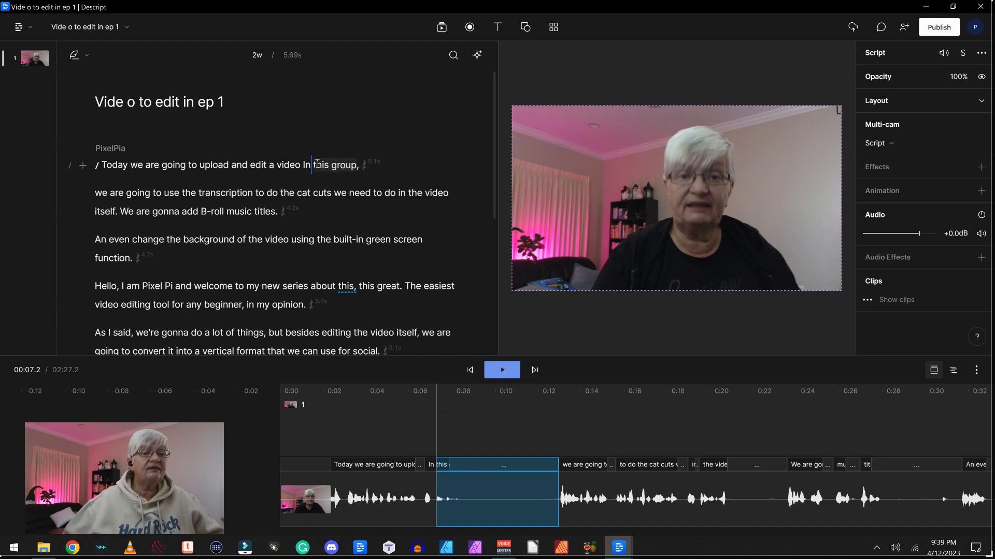
# Correct the transcript words "this group" in the first paragraph to "Descript".
pyautogui.moveTo(317, 164)
pyautogui.mouseDown()
pyautogui.moveTo(337, 167)
pyautogui.moveTo(323, 165)
pyautogui.mouseUp()
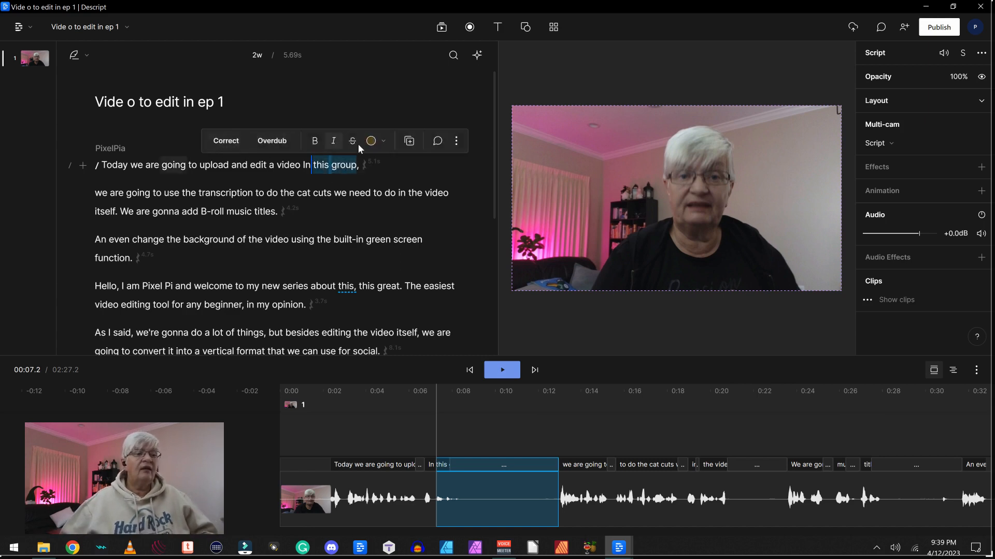
pyautogui.click(226, 144)
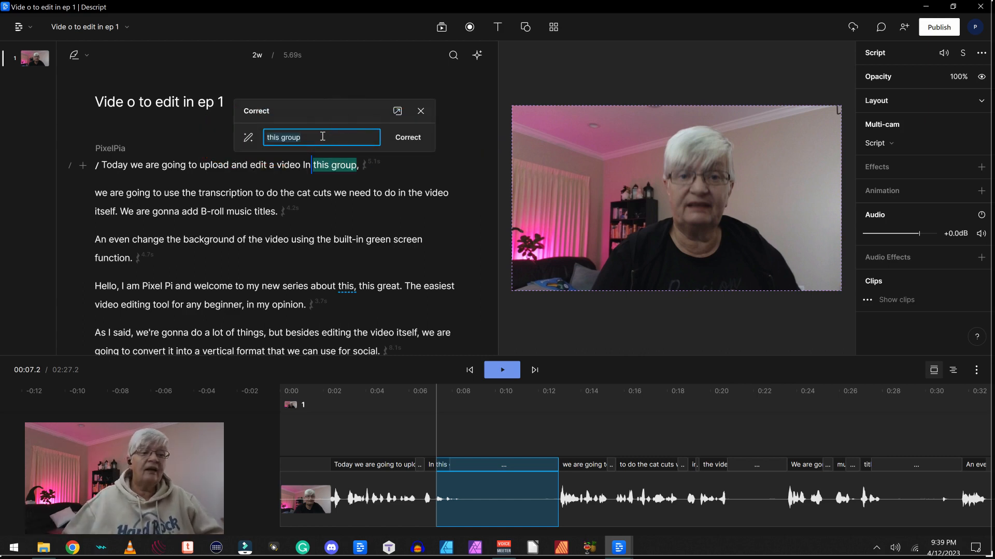
pyautogui.press('BackSpace')
pyautogui.write('Descrip')
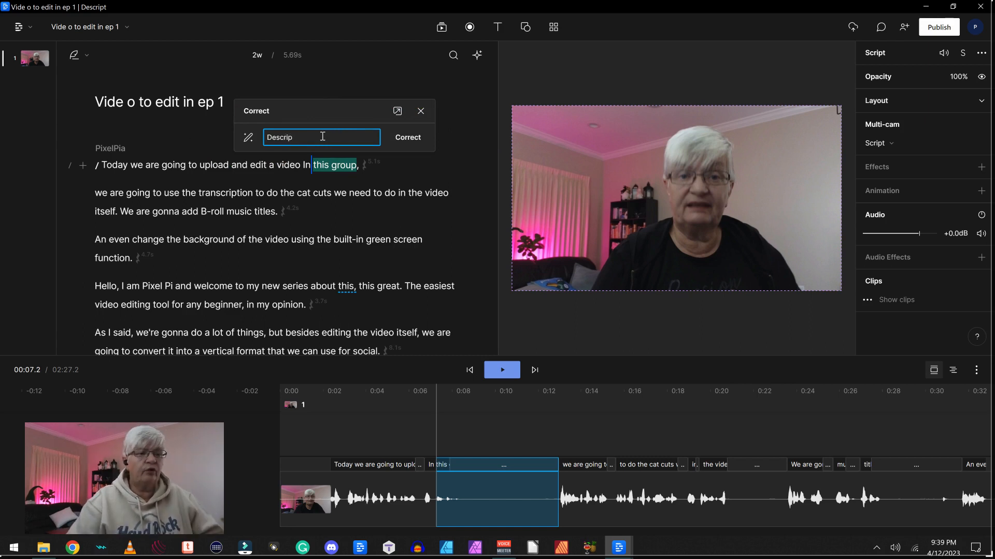
pyautogui.press('Return')
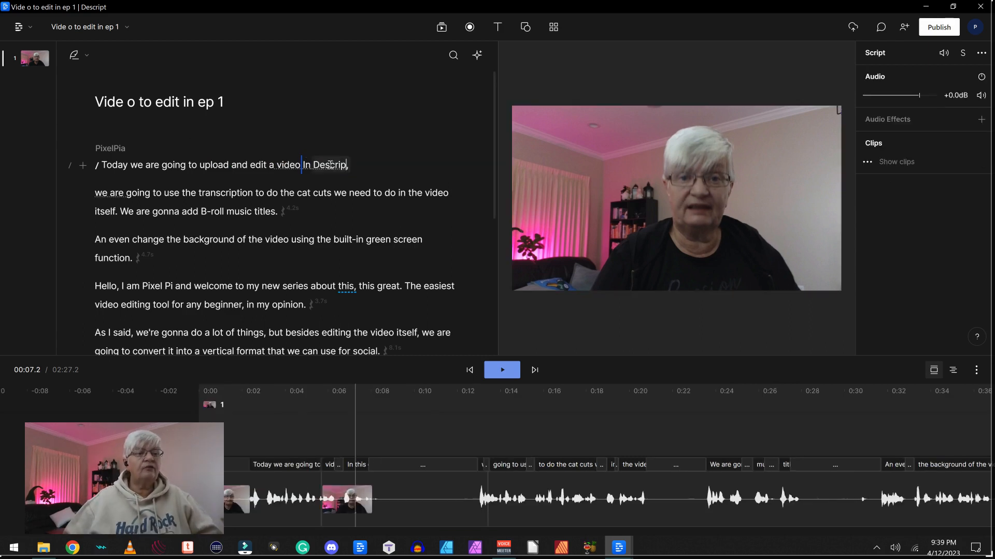
pyautogui.doubleClick(339, 166)
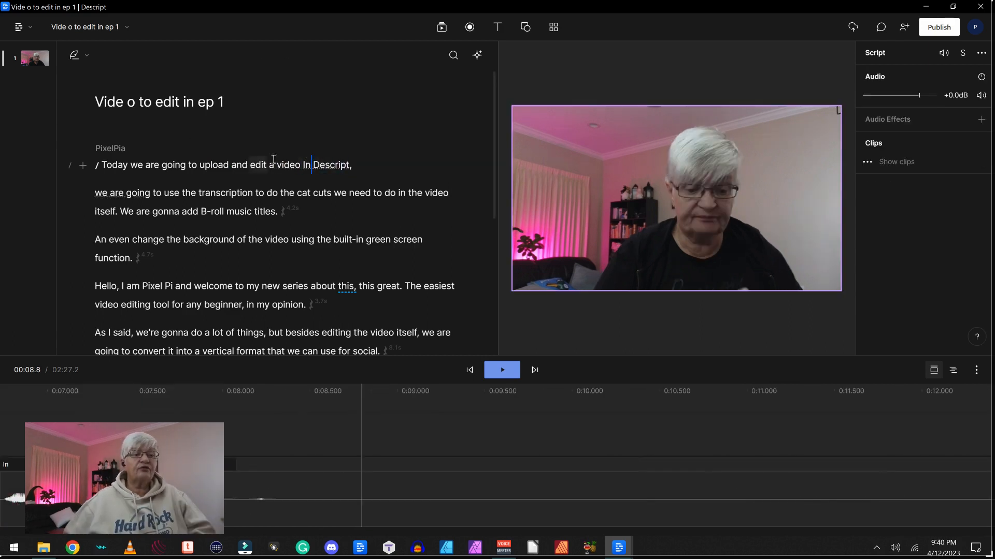
pyautogui.doubleClick(331, 165)
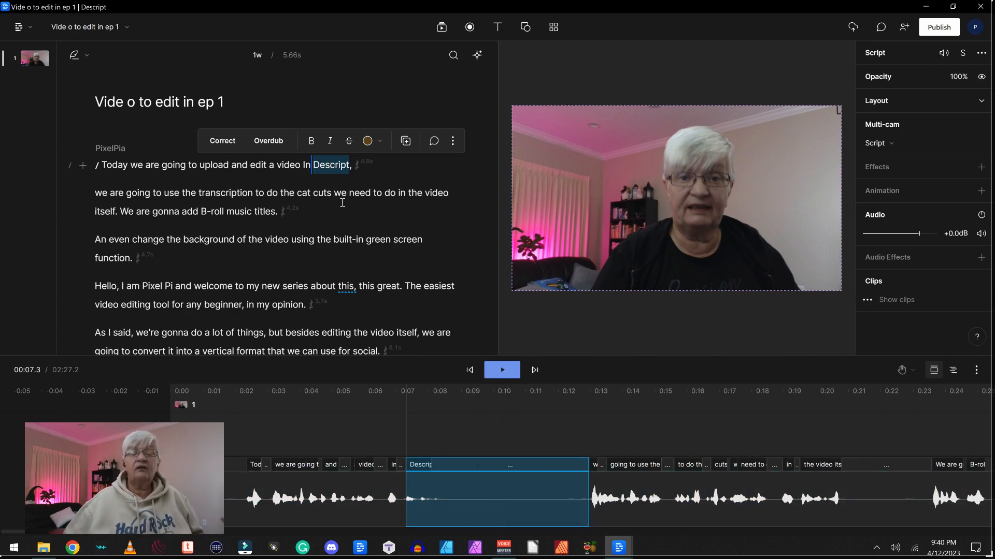
# Start a new scene at the "Hello, I am PixelPia" paragraph and delete the word "this" before "Descript" in it.
pyautogui.click(343, 171)
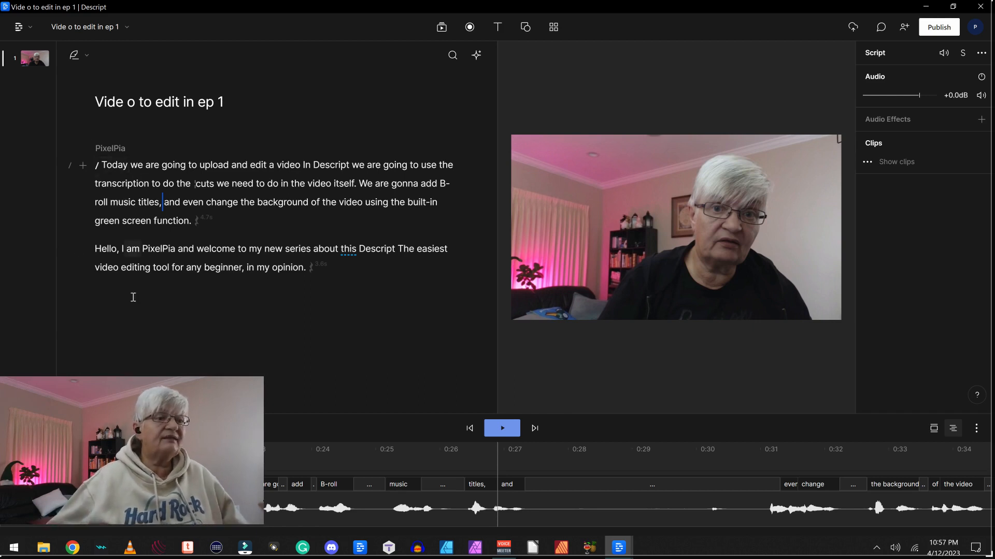
pyautogui.click(95, 249)
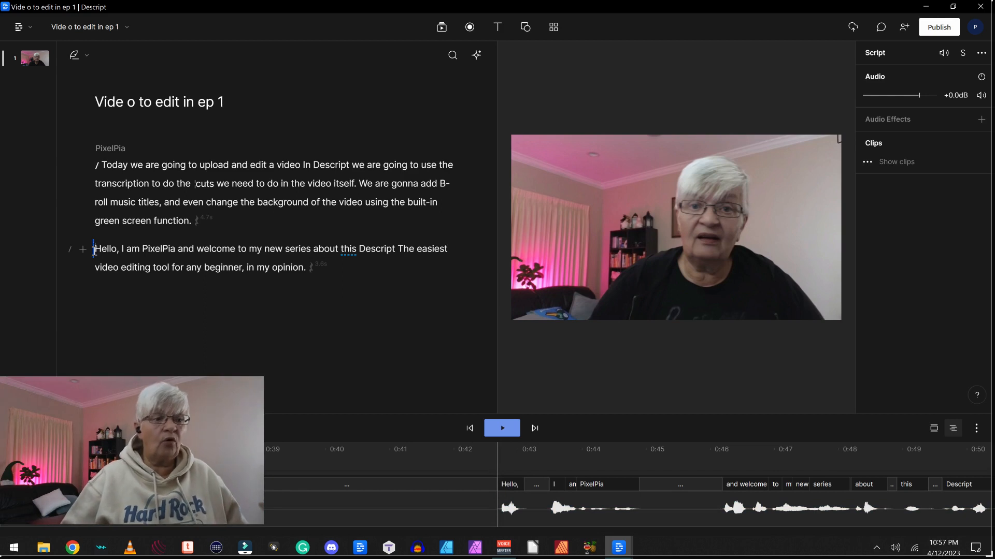
pyautogui.click(67, 252)
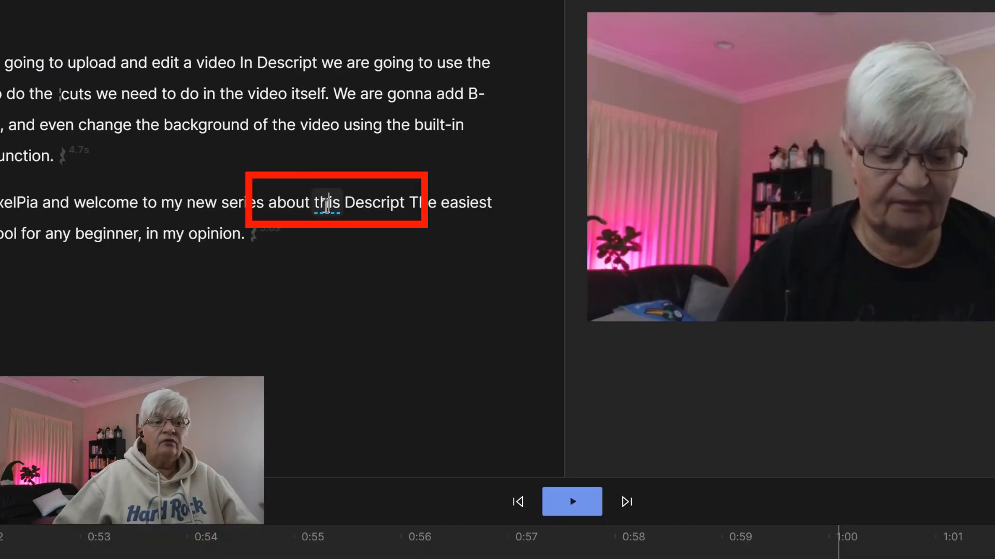
pyautogui.click(354, 250)
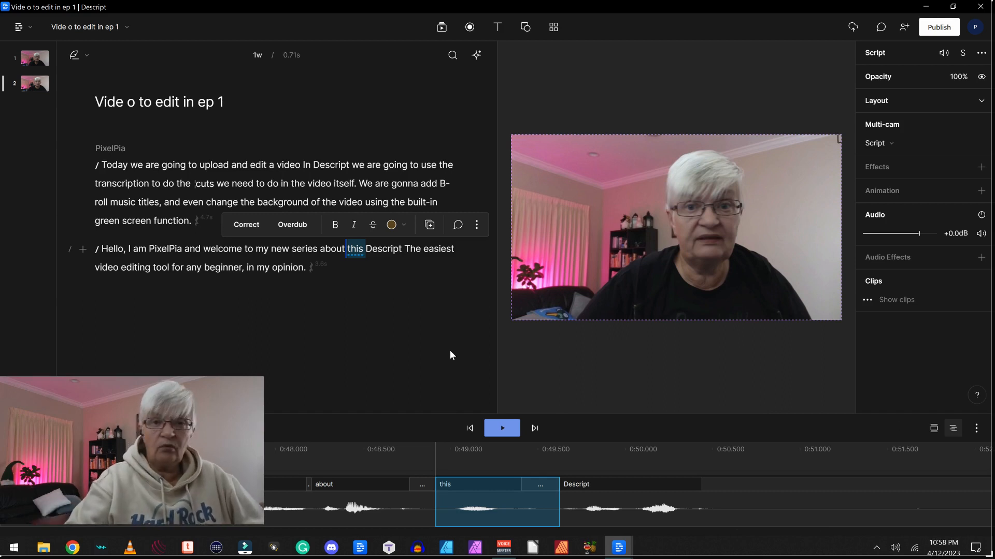
pyautogui.press('BackSpace')
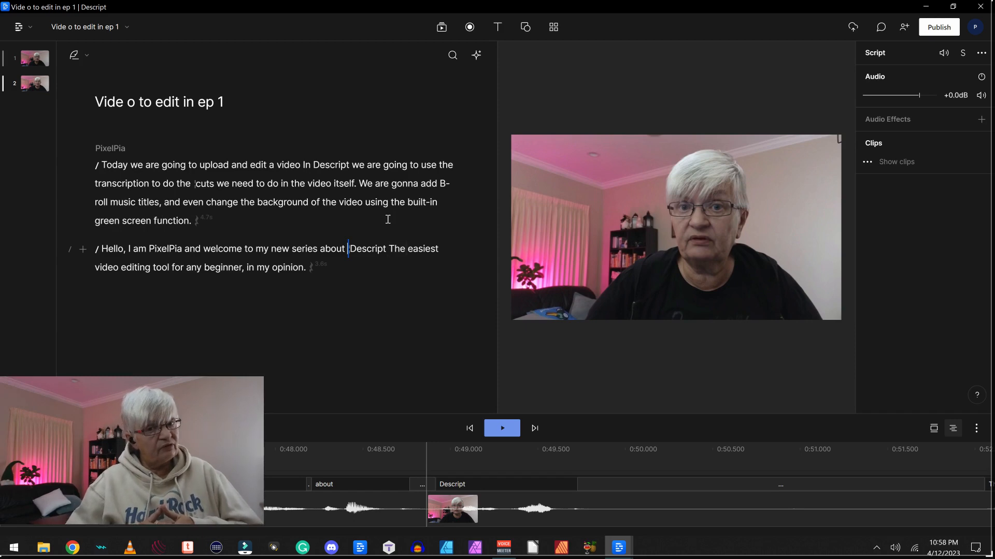
# Delete the phrase "and even change the background of the video using the built-in green screen function." from the first paragraph.
pyautogui.moveTo(163, 201); pyautogui.dragTo(214, 223)
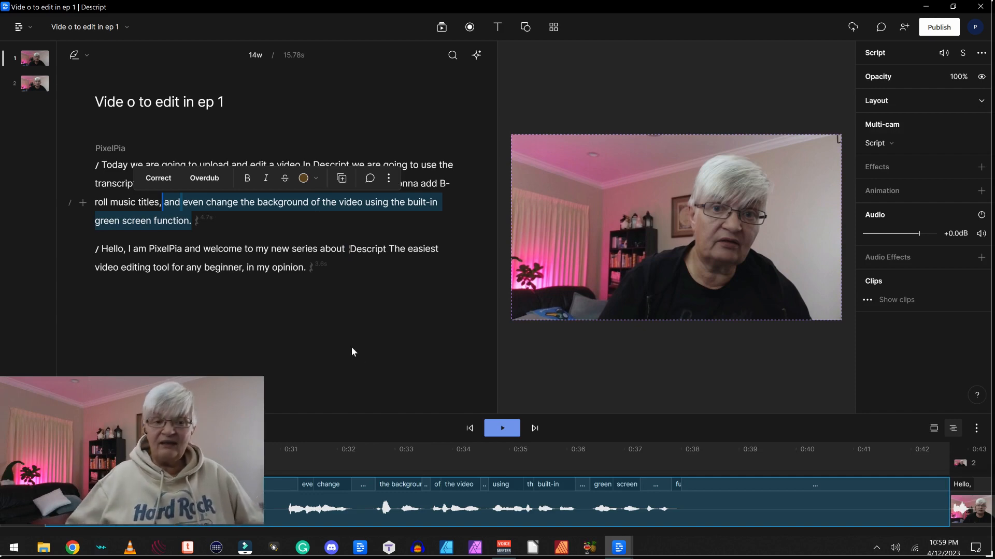
pyautogui.hotkey('ctrl', '-')
pyautogui.hotkey('ctrl', '-')
pyautogui.hotkey('ctrl', '-')
pyautogui.hotkey('ctrl', '-')
pyautogui.hotkey('ctrl', '-')
pyautogui.hotkey('ctrl', '-')
pyautogui.hotkey('ctrl', '-')
pyautogui.hotkey('ctrl', '-')
pyautogui.hotkey('ctrl', '-')
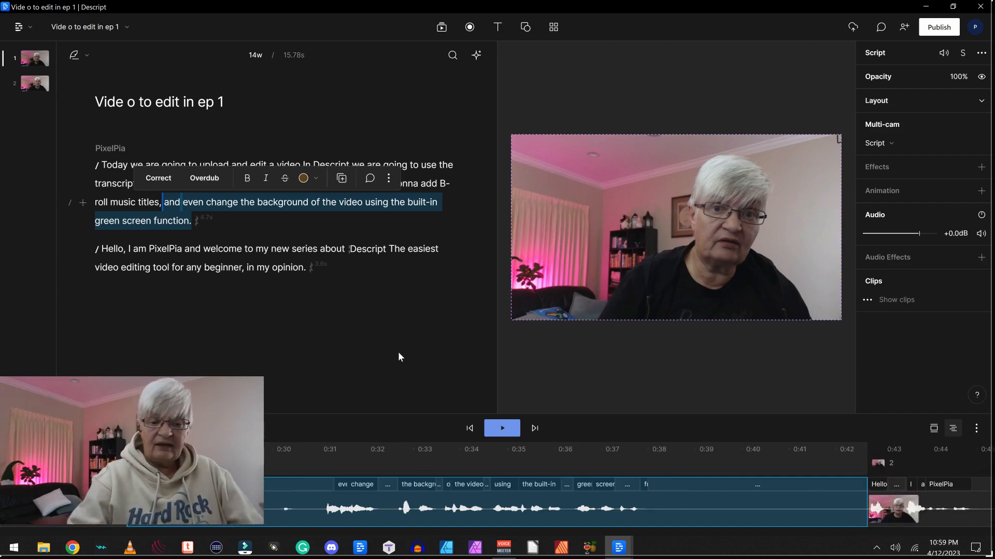
pyautogui.hotkey('ctrl', '-')
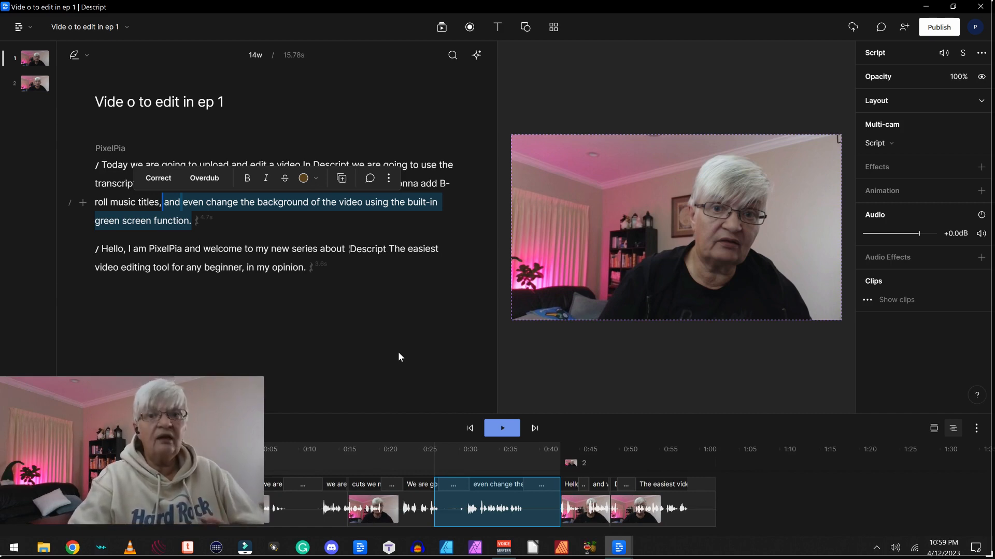
pyautogui.press('BackSpace')
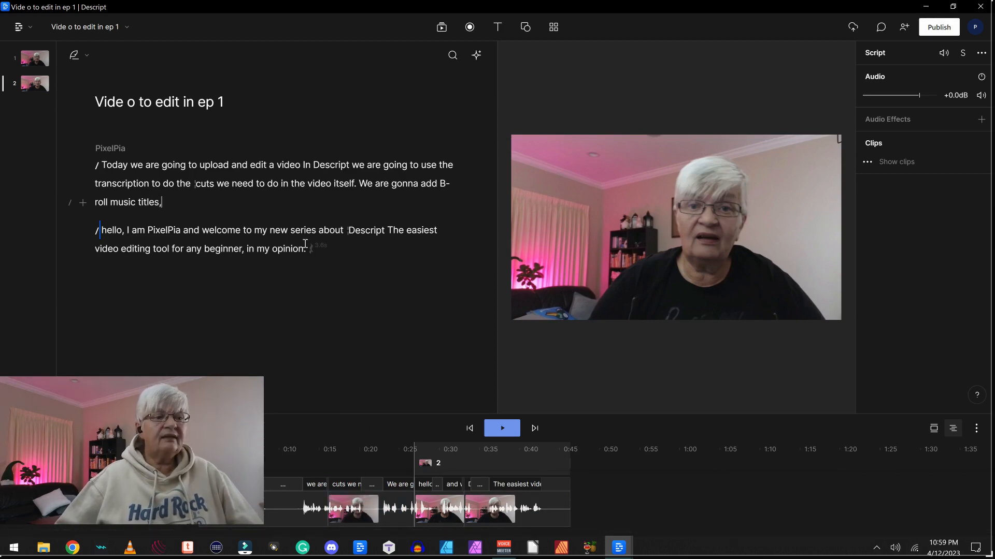
# Shorten all word gaps of 1 s or more in the whole transcript to 0.5 sec.
pyautogui.moveTo(305, 244); pyautogui.dragTo(79, 154)
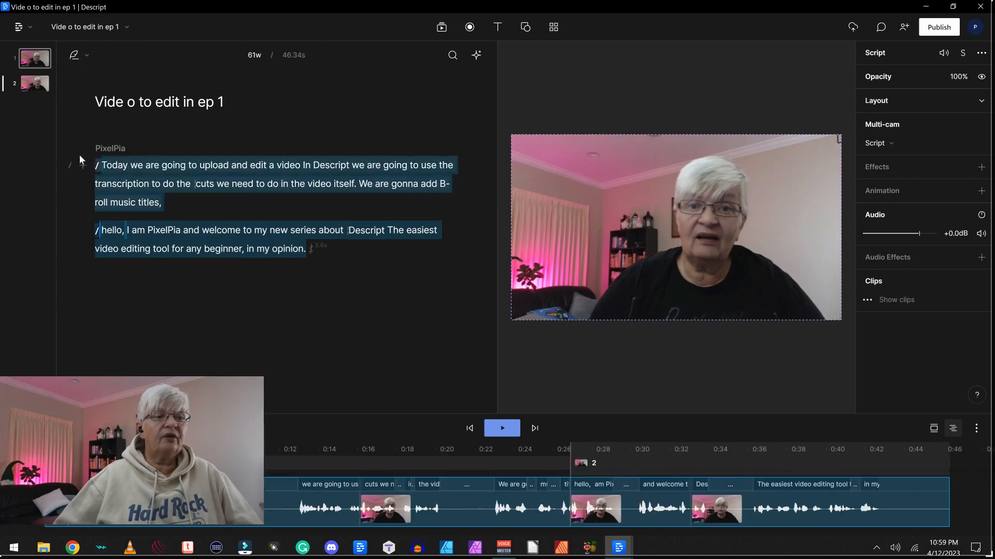
pyautogui.click(448, 113)
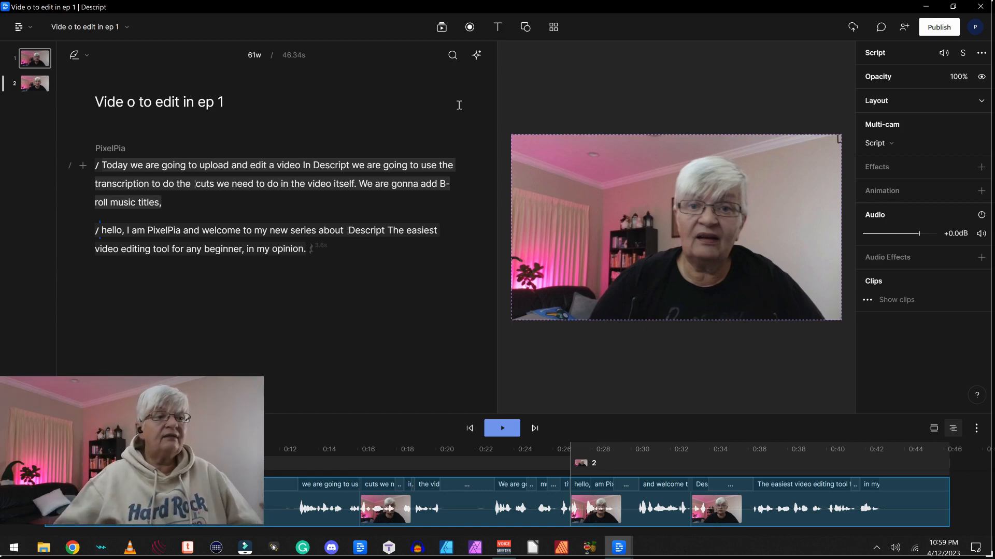
pyautogui.click(472, 57)
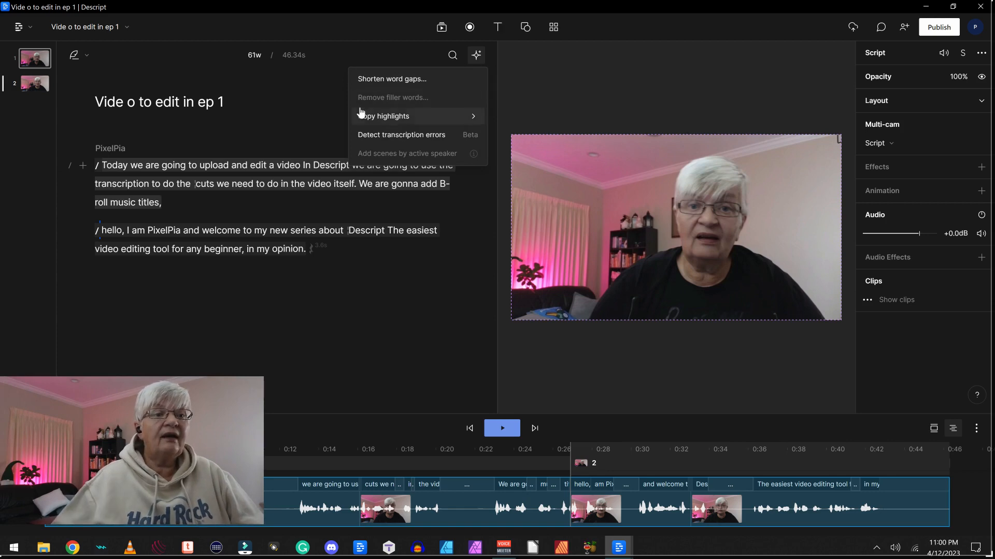
pyautogui.click(422, 83)
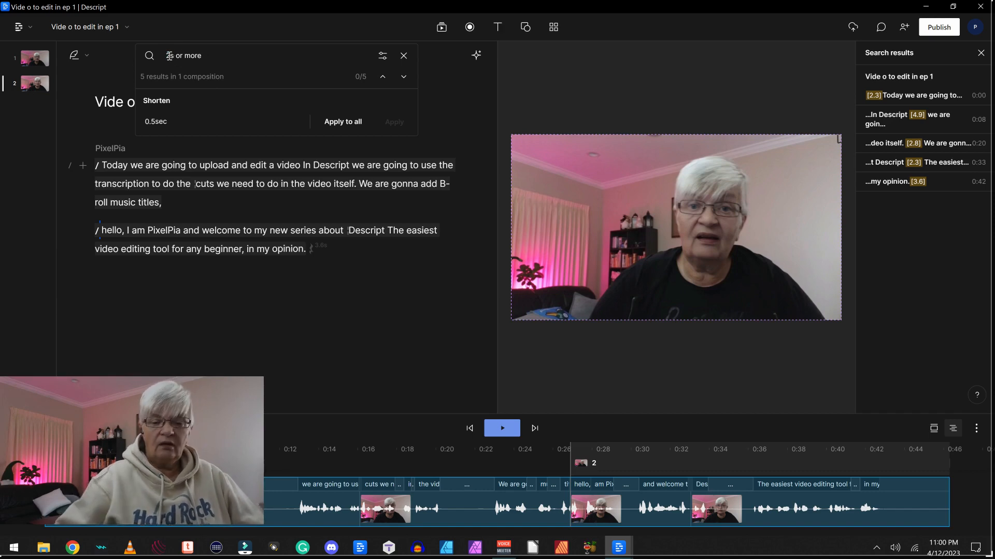
pyautogui.write('1')
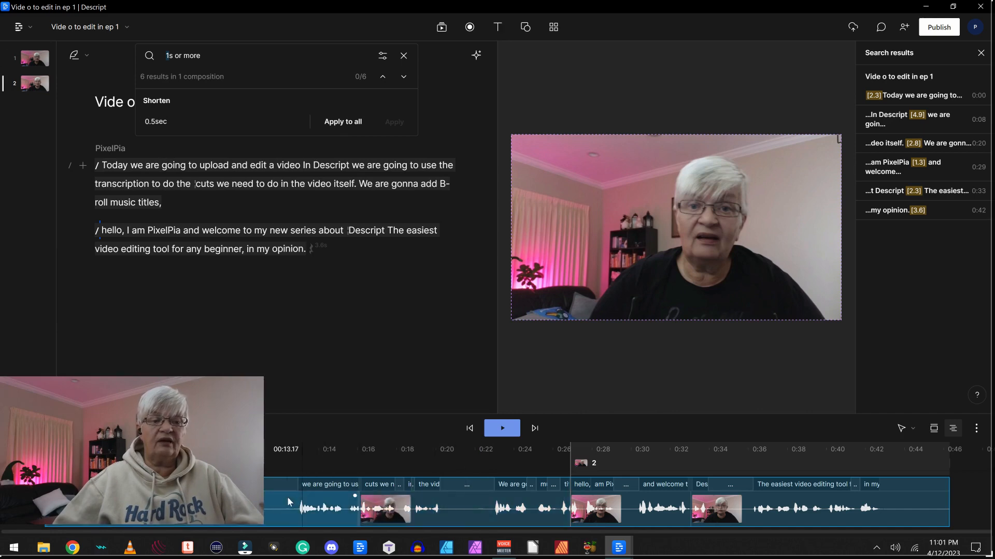
pyautogui.click(351, 122)
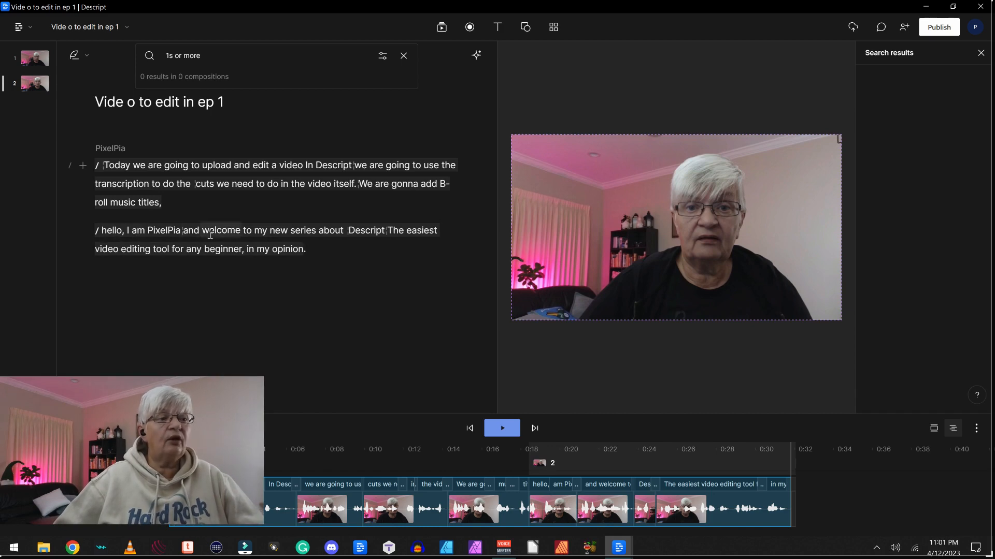
# Add a Title text reading "Welcome" over the word "welcome" in the second paragraph.
pyautogui.click(229, 233)
pyautogui.doubleClick(230, 231)
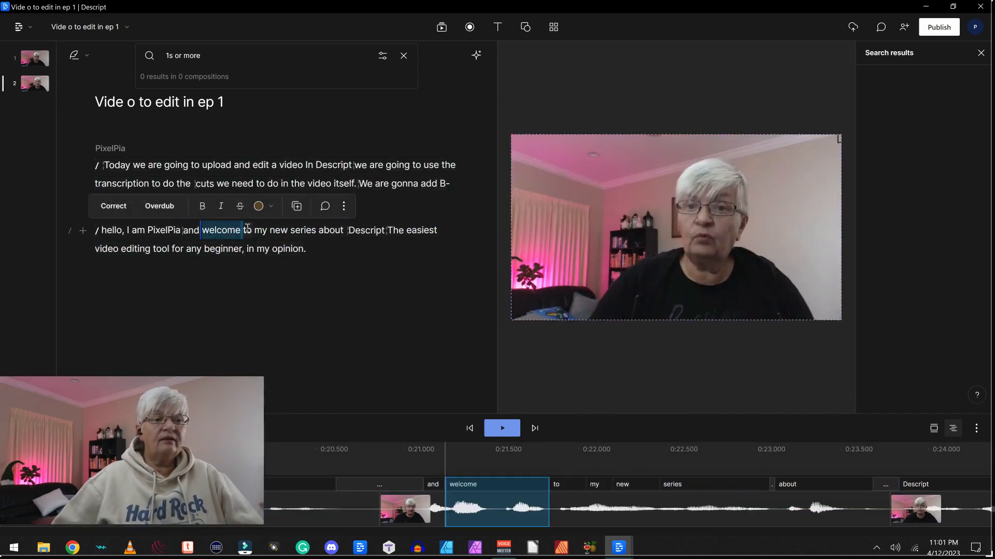
pyautogui.click(497, 31)
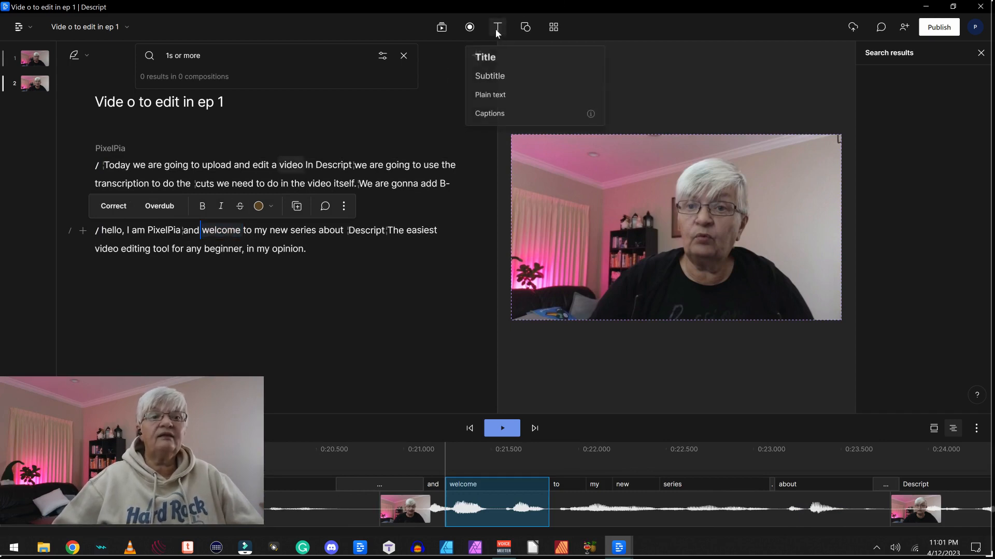
pyautogui.click(485, 58)
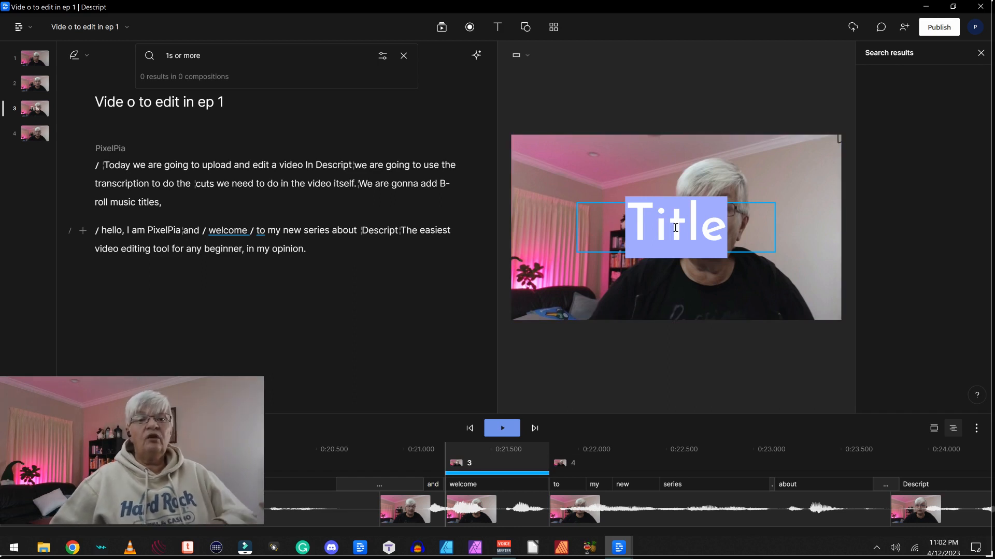
pyautogui.write('Welcome')
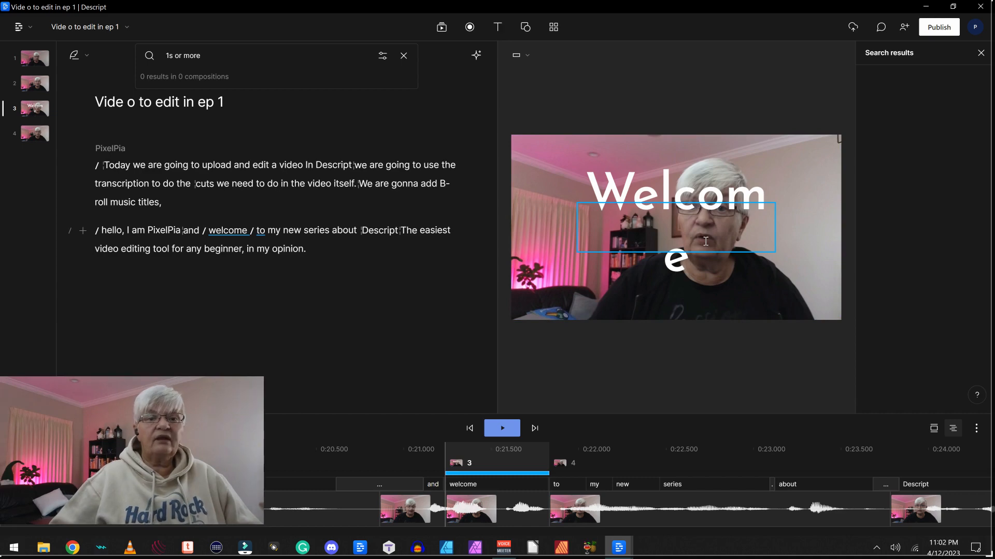
pyautogui.click(762, 294)
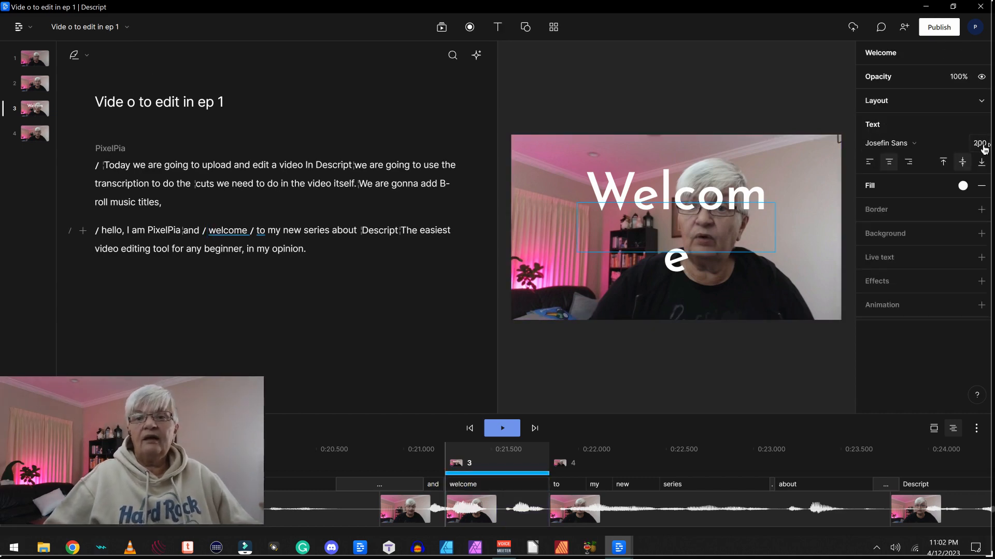
# Set the "Welcome" title's font size to 174 and its font to Manrope.
pyautogui.moveTo(981, 149); pyautogui.dragTo(943, 148)
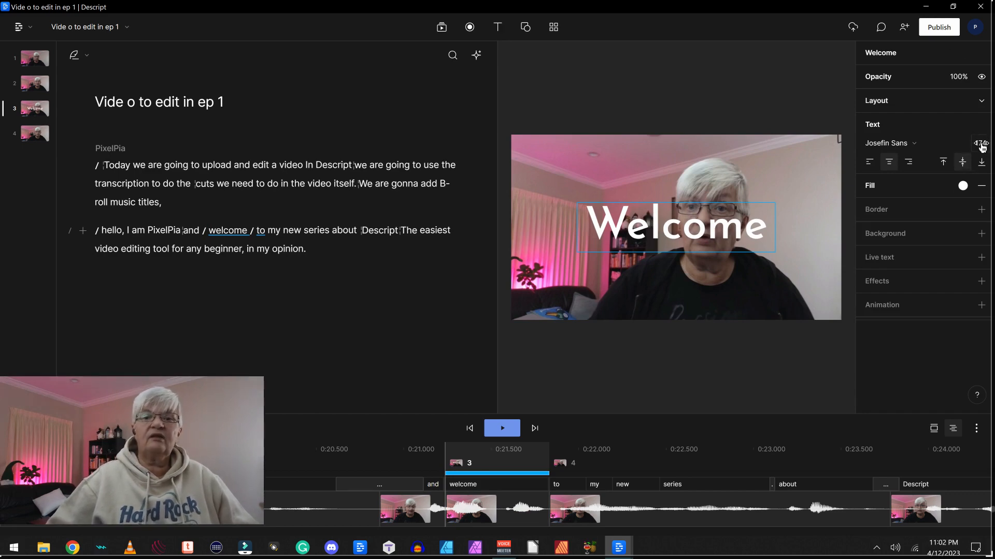
pyautogui.click(913, 141)
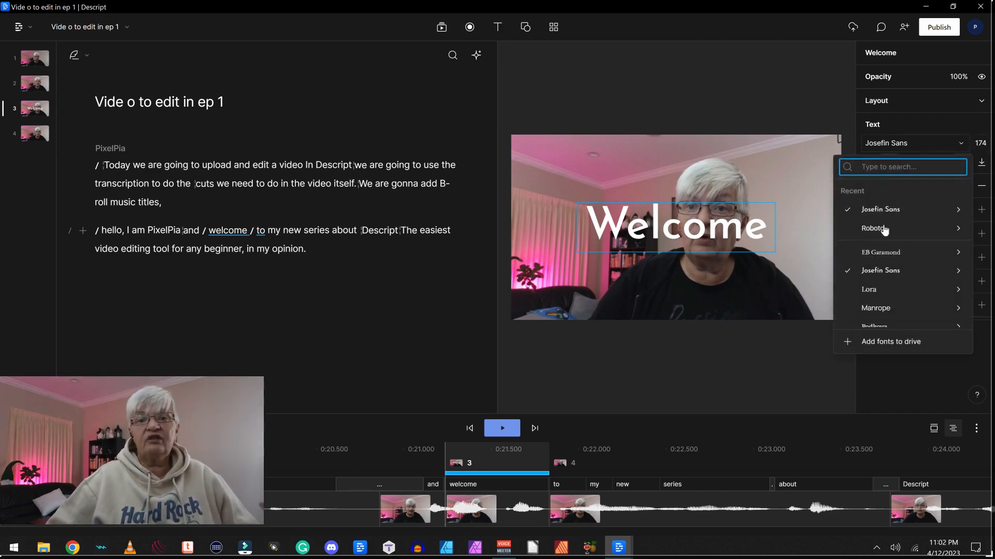
pyautogui.scroll(-3, 916, 216)
pyautogui.click(879, 233)
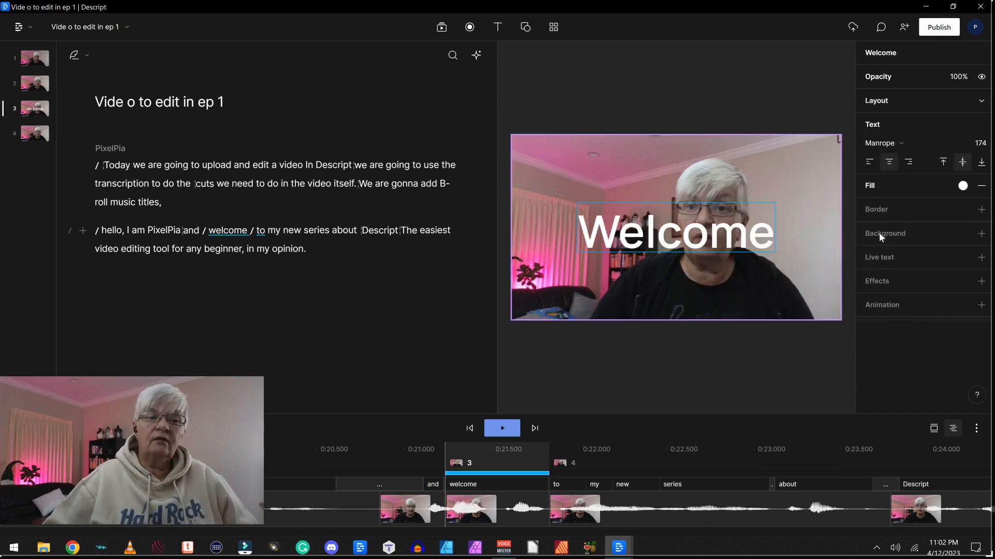
# Give the "Welcome" title a purple fill and move it to the lower part of the video frame.
pyautogui.click(963, 186)
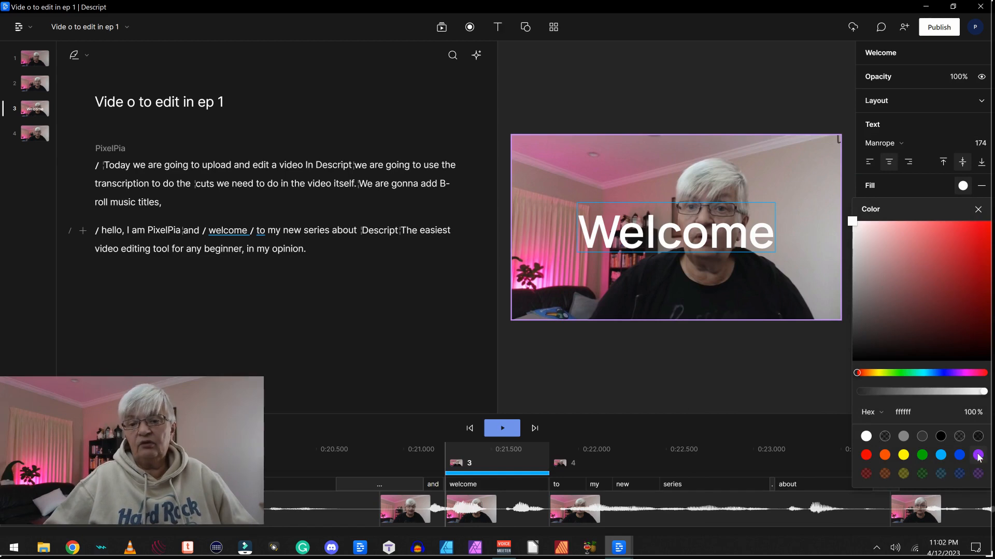
pyautogui.click(977, 456)
pyautogui.moveTo(680, 241); pyautogui.dragTo(702, 301)
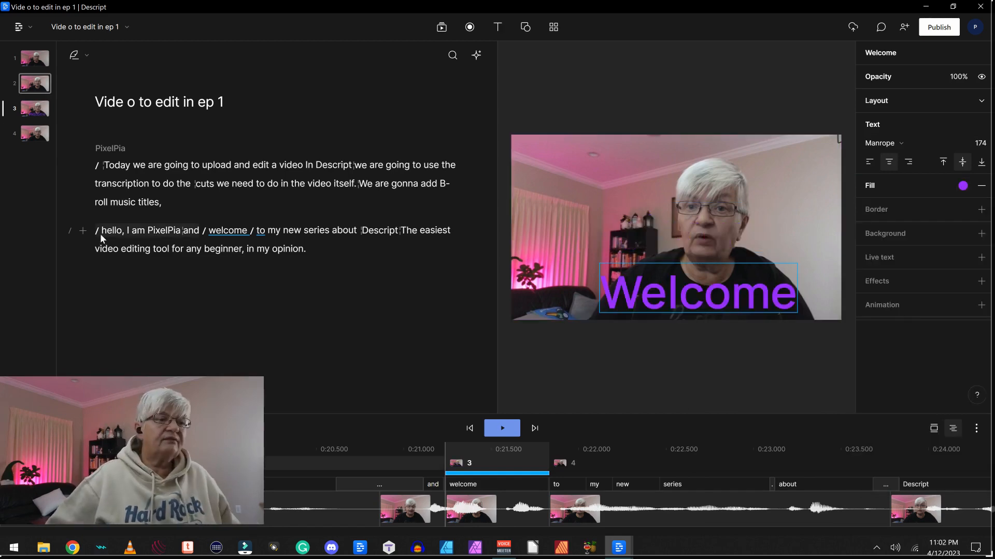
# Play the video from the word "hello" to check how the title appears.
pyautogui.click(100, 231)
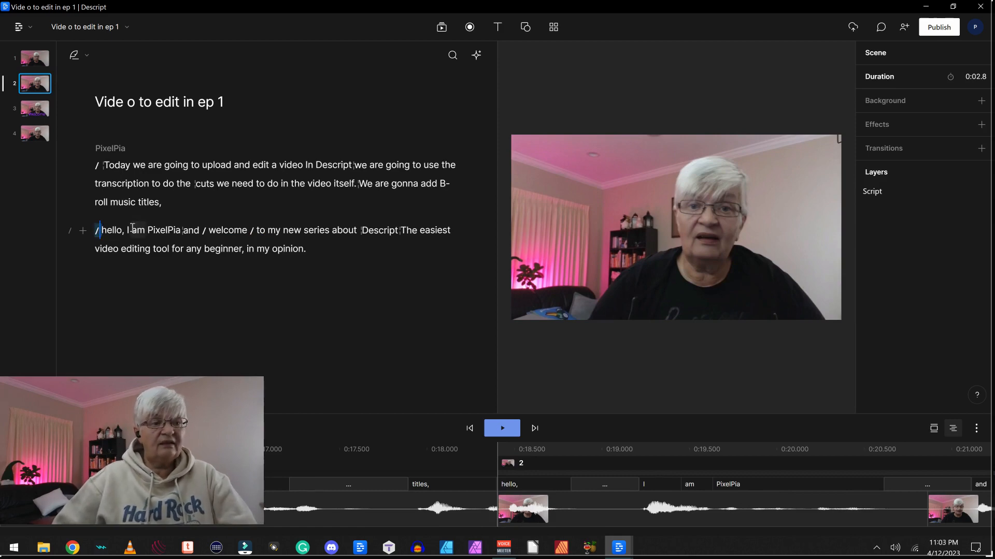
pyautogui.press('space')
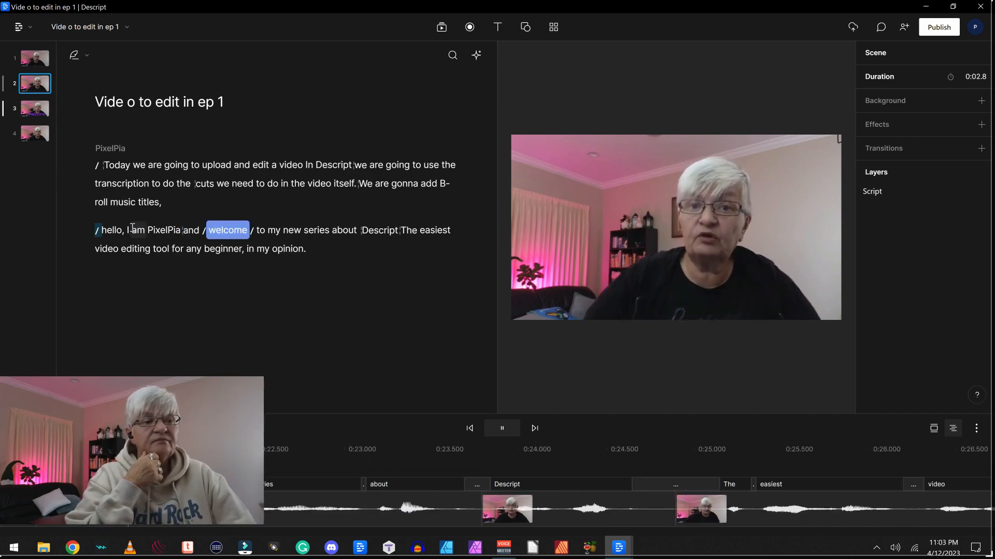
pyautogui.press('space')
# Lengthen the "Welcome" title's clip in the timeline so it extends past the word "welcome" into the word "series".
pyautogui.hotkey('ctrl', '-')
pyautogui.hotkey('ctrl', '-')
pyautogui.hotkey('ctrl', '-')
pyautogui.hotkey('ctrl', '-')
pyautogui.hotkey('ctrl', '-')
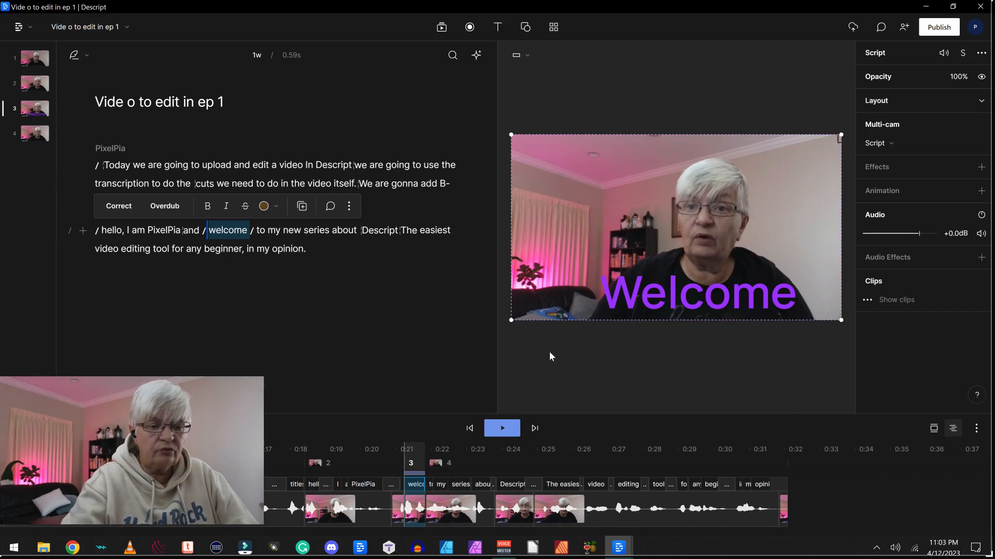
pyautogui.click(413, 486)
pyautogui.click(47, 107)
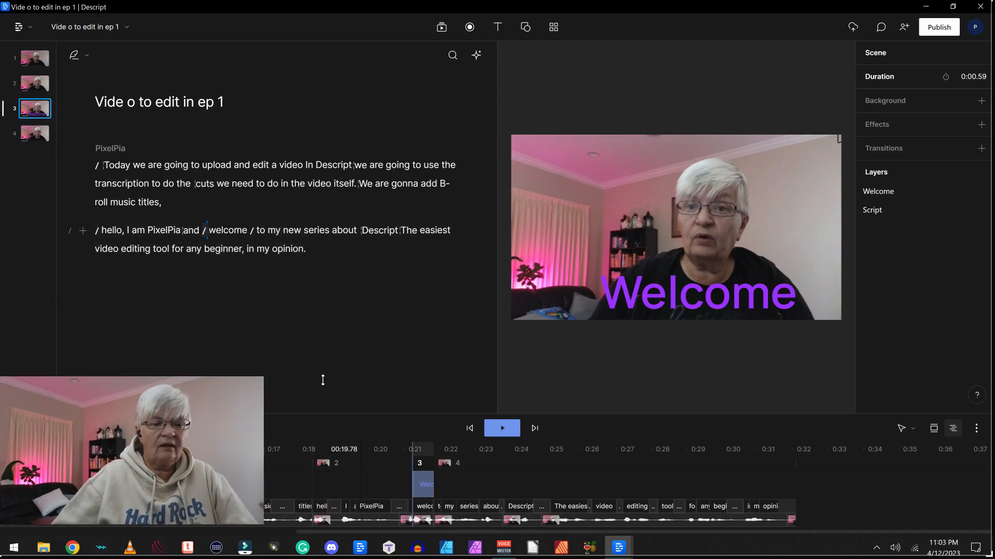
pyautogui.click(682, 301)
pyautogui.click(682, 300)
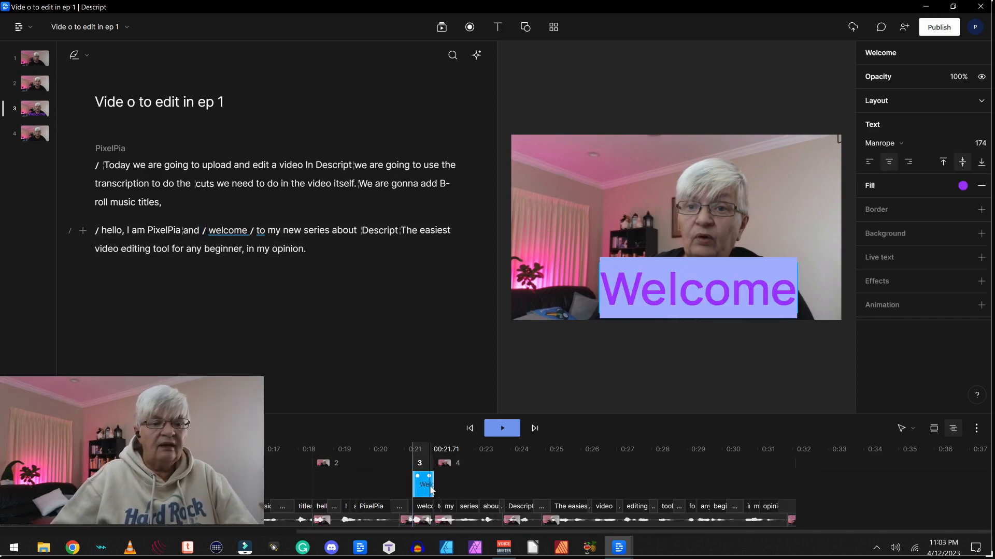
pyautogui.moveTo(436, 488); pyautogui.dragTo(473, 490)
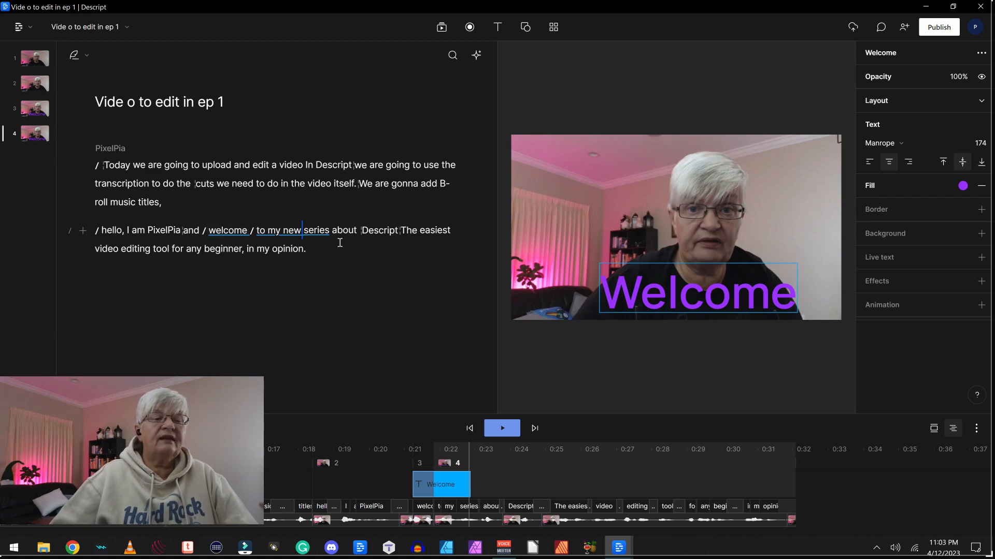
# Play back the section from the word "PixelPia" to check the lengthened title's timing.
pyautogui.click(149, 231)
pyautogui.press('space')
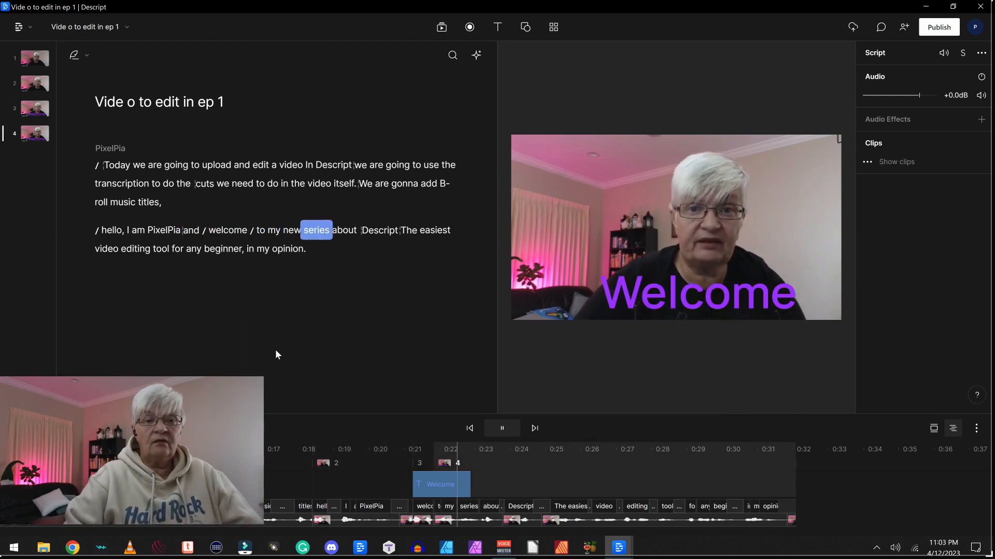
pyautogui.click(533, 521)
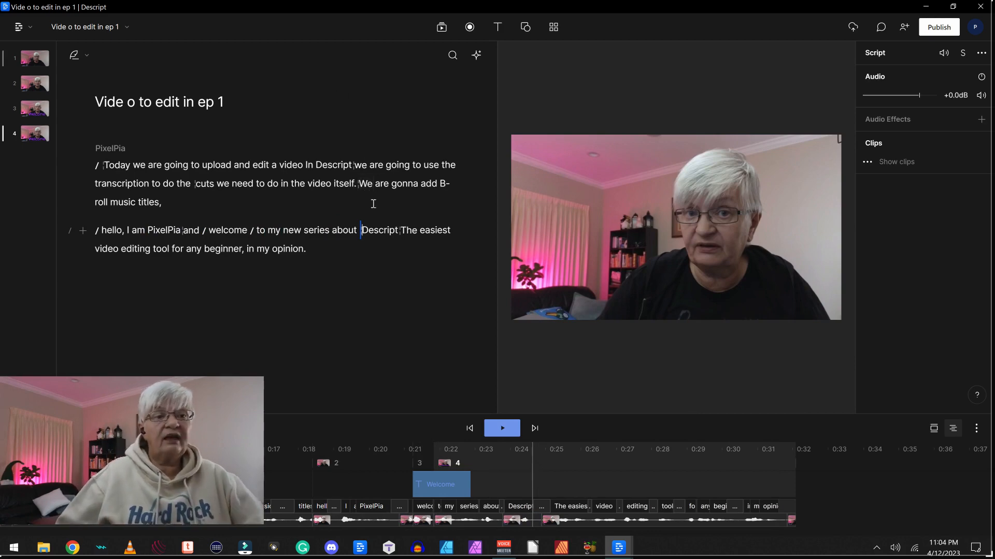
# Select the script passage "We are gonna add B-roll music titles," and search the stock videos for "music".
pyautogui.moveTo(359, 185); pyautogui.dragTo(394, 195)
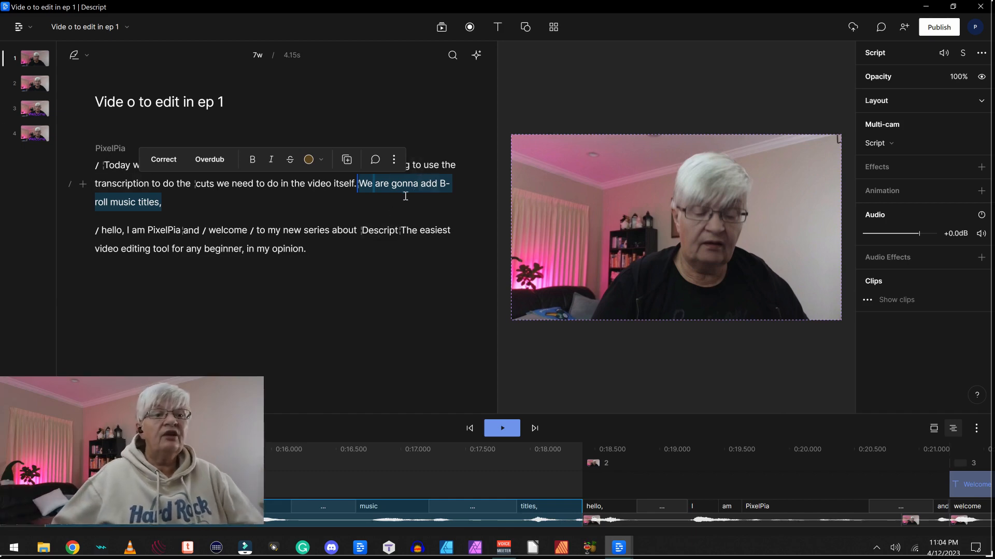
pyautogui.click(440, 28)
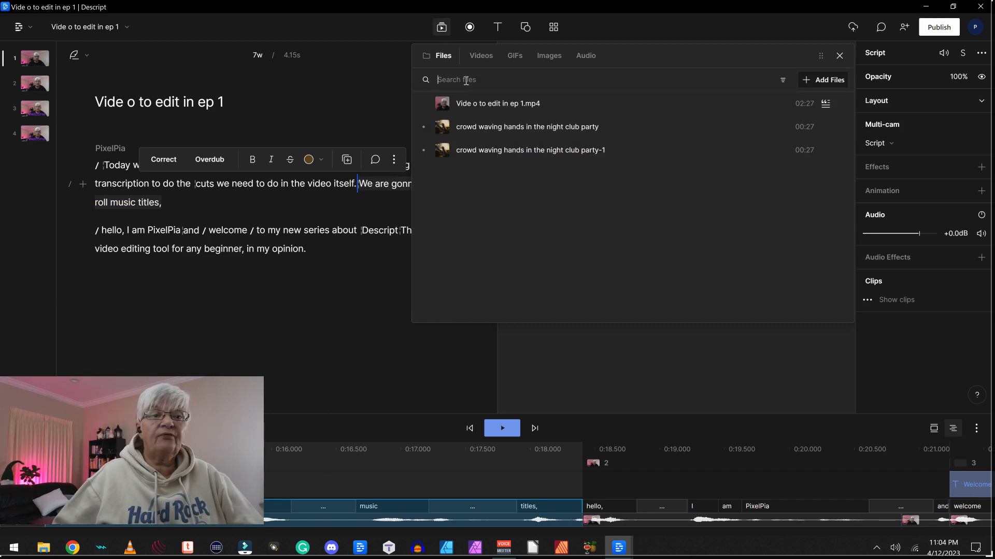
pyautogui.click(481, 55)
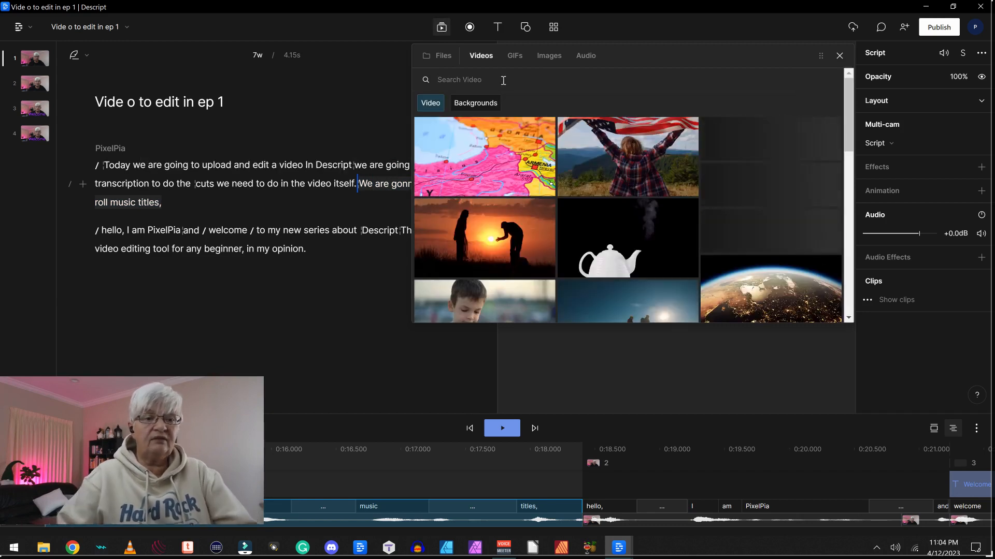
pyautogui.click(503, 80)
pyautogui.write('m')
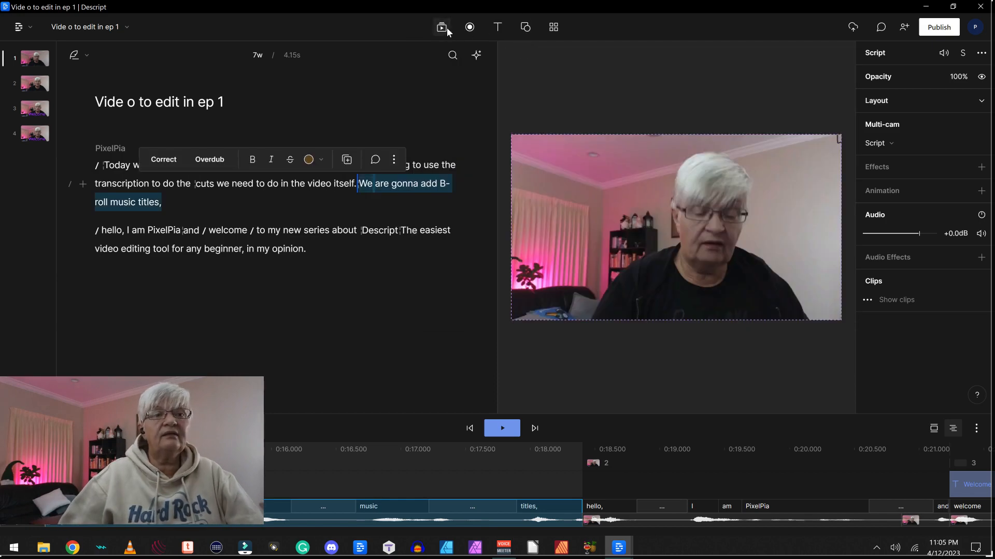
# Add the stock video "people dancing at live music concert" as B-roll over the selected passage "We are gonna add B-roll music titles,".
pyautogui.click(440, 29)
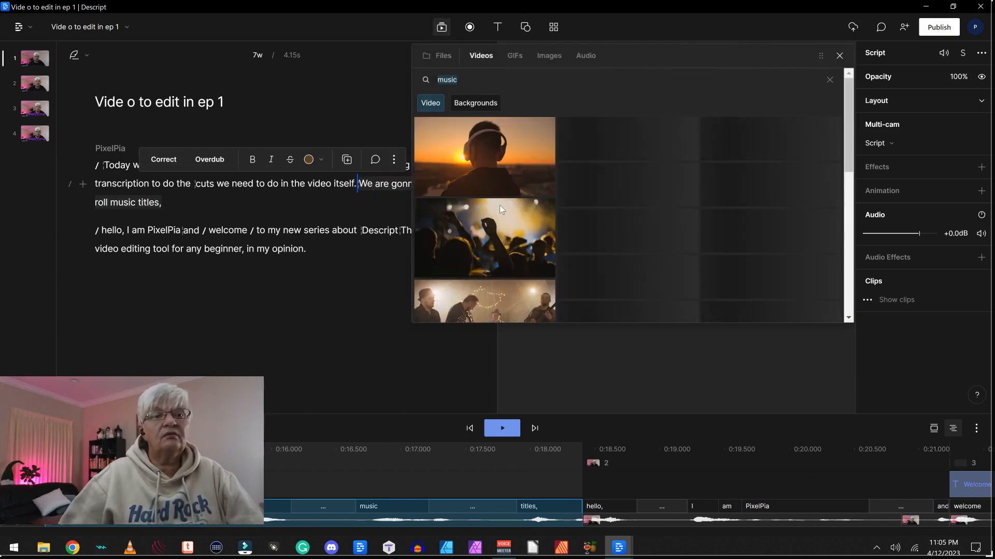
pyautogui.moveTo(623, 229); pyautogui.dragTo(419, 189)
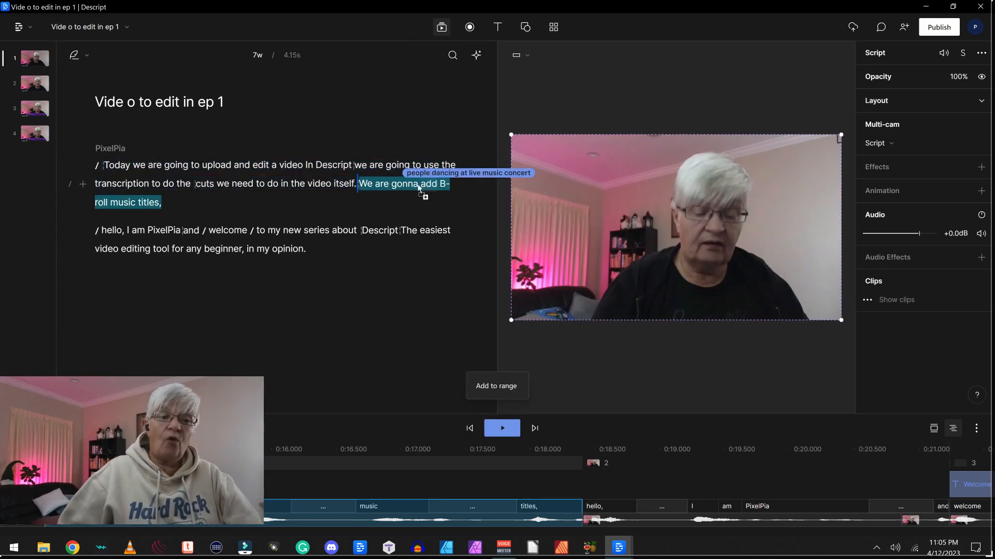
pyautogui.moveTo(419, 188); pyautogui.dragTo(419, 189)
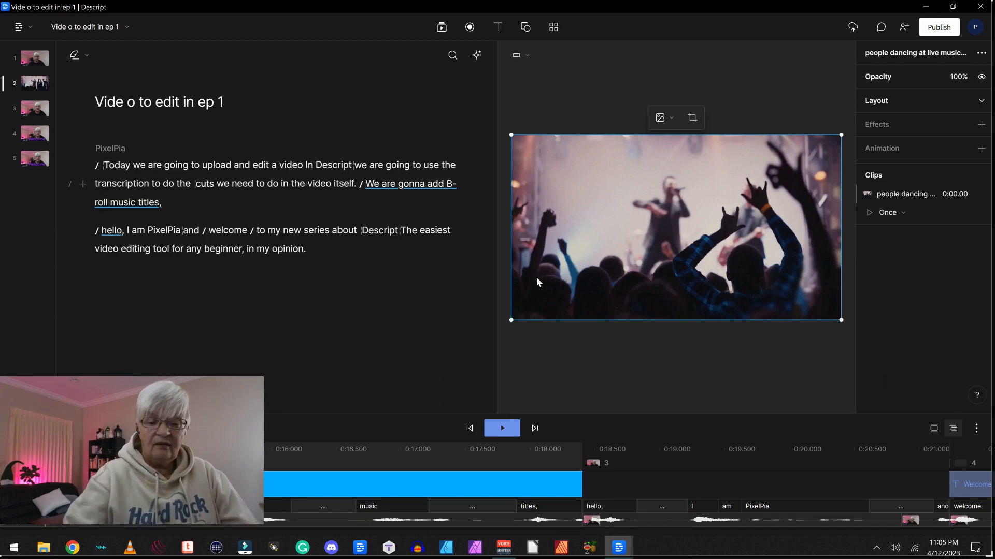
# Play the video from just before the concert clip to check how the B-roll appears.
pyautogui.hotkey('ctrl', '-')
pyautogui.hotkey('ctrl', '-')
pyautogui.hotkey('ctrl', '-')
pyautogui.hotkey('ctrl', '-')
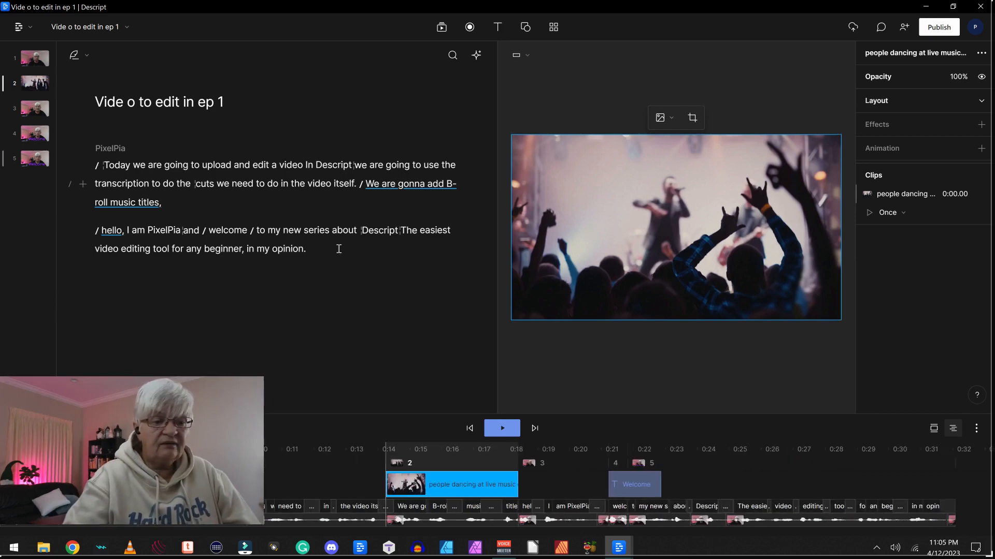
pyautogui.moveTo(438, 414); pyautogui.dragTo(439, 361)
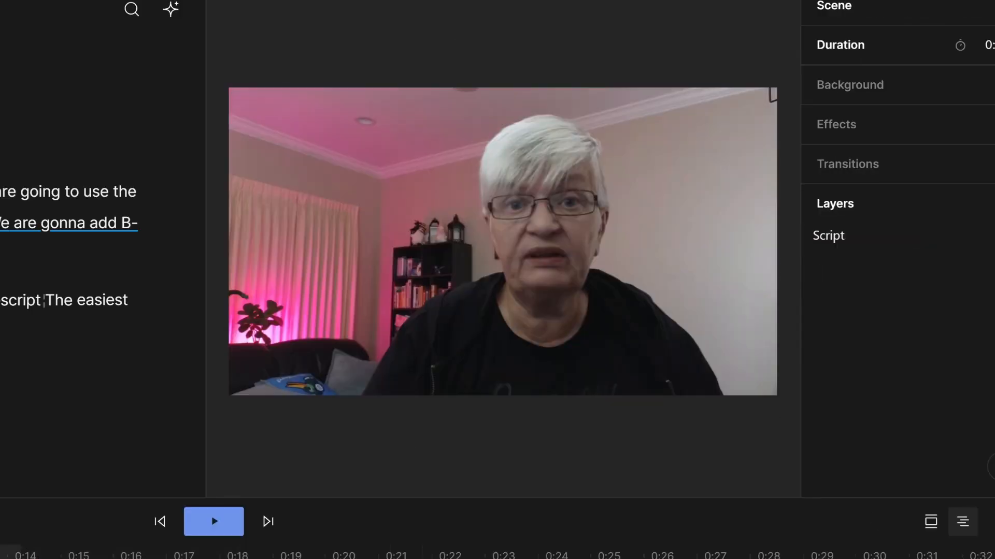
pyautogui.press('space')
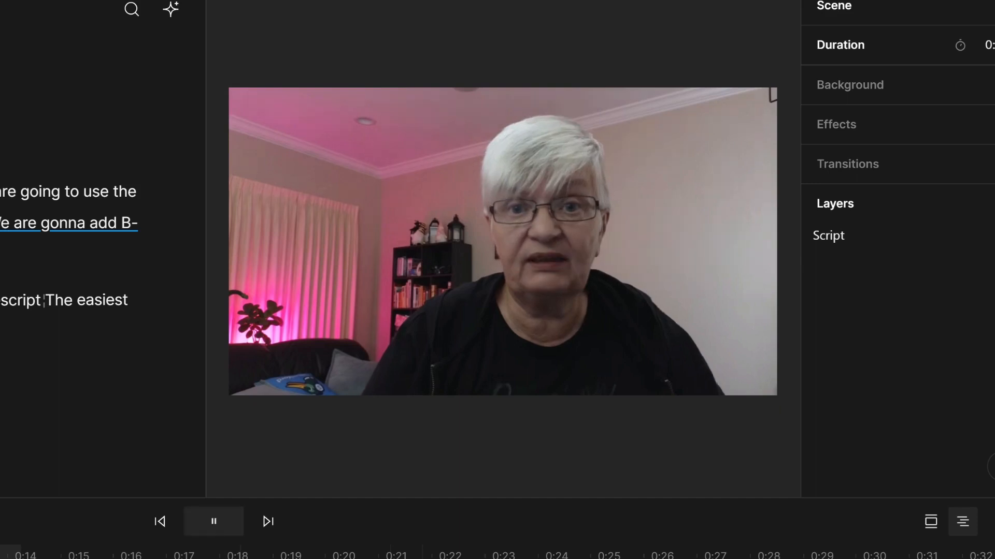